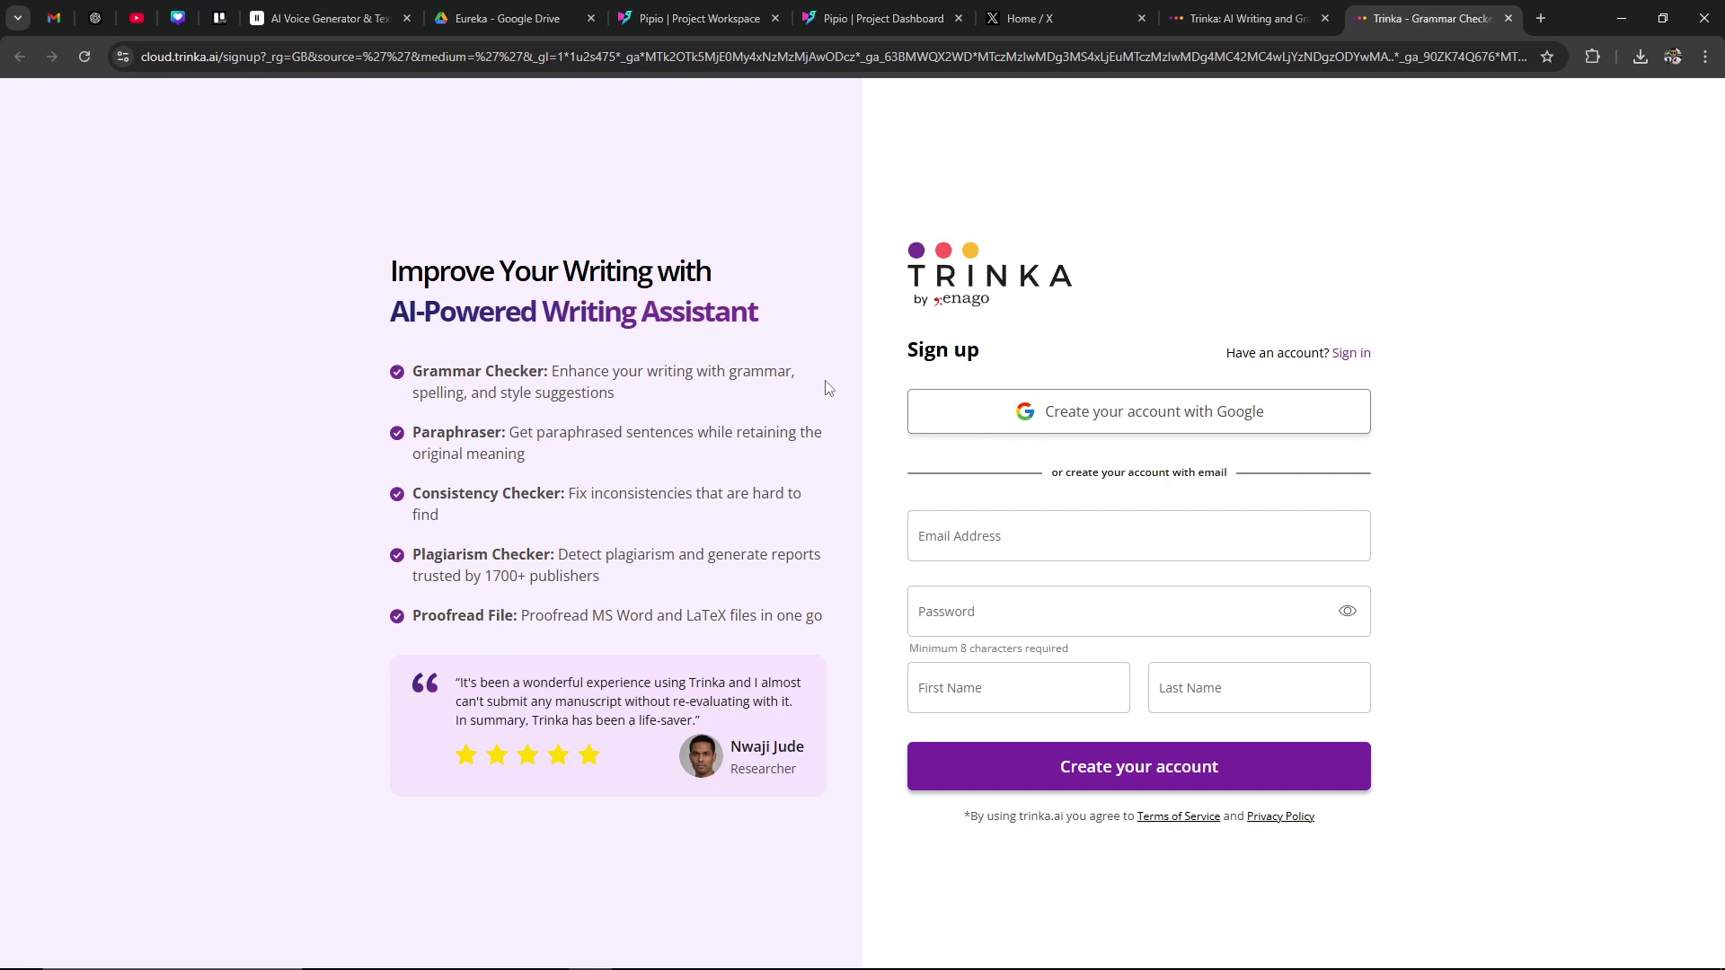
Step: Sign up for Trinka with a Google account, confirming sign-in to trinka.ai
click(1054, 419)
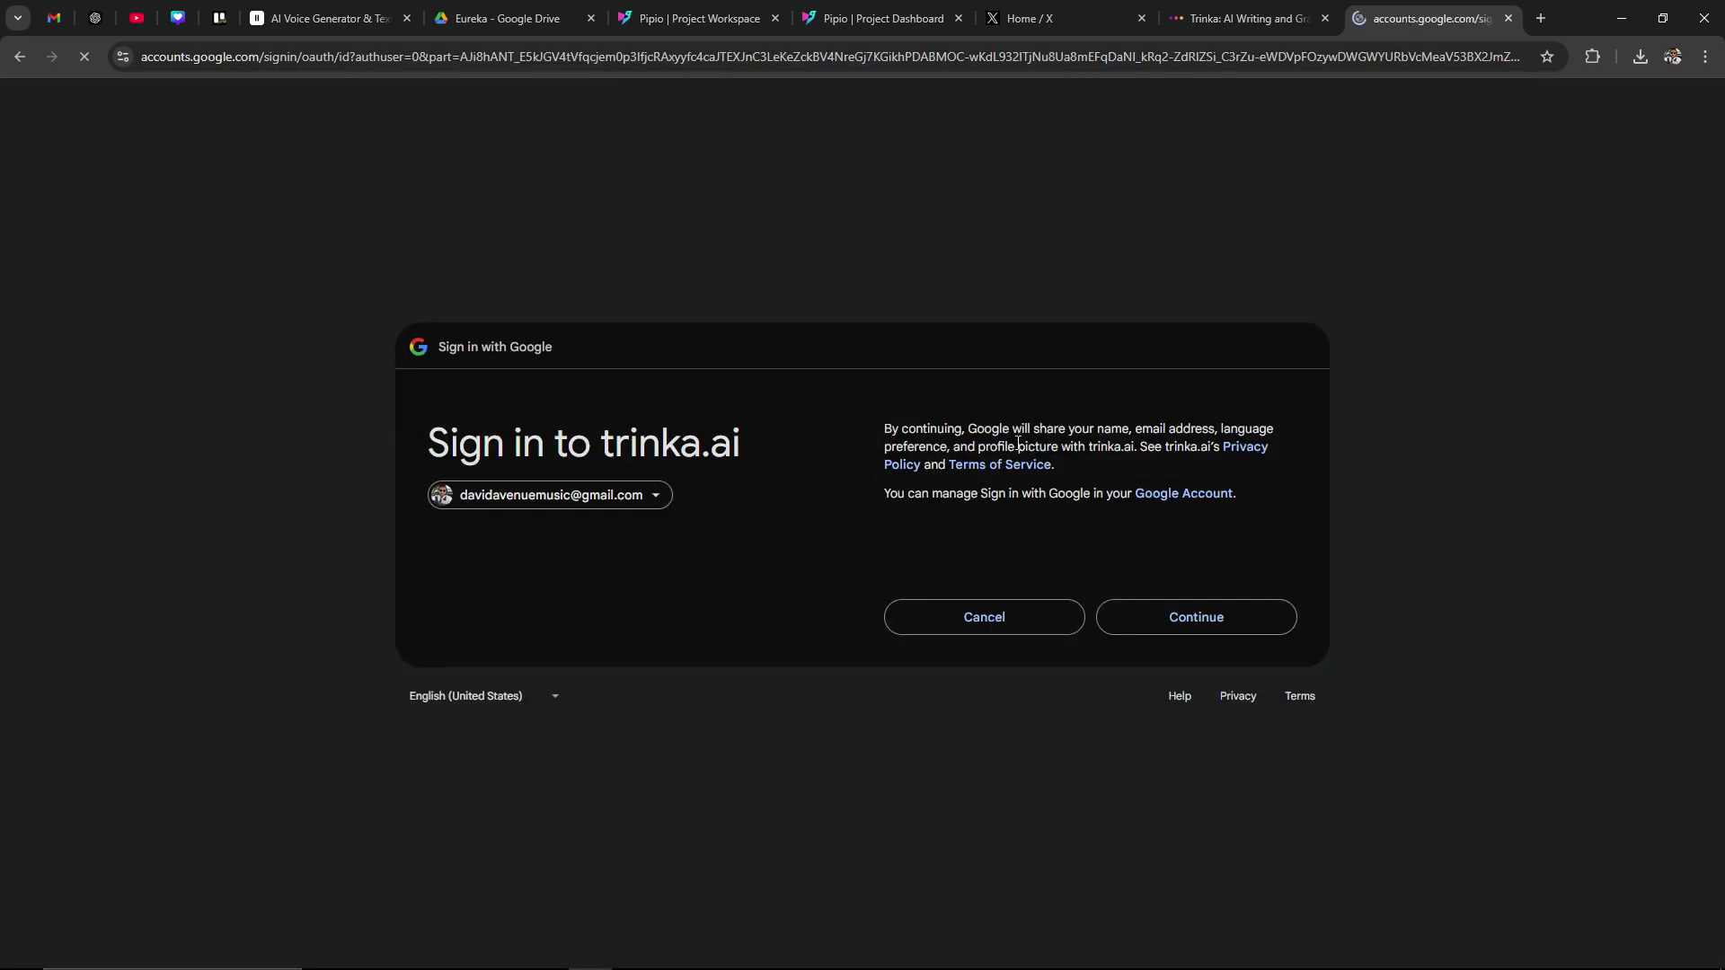
click(1150, 614)
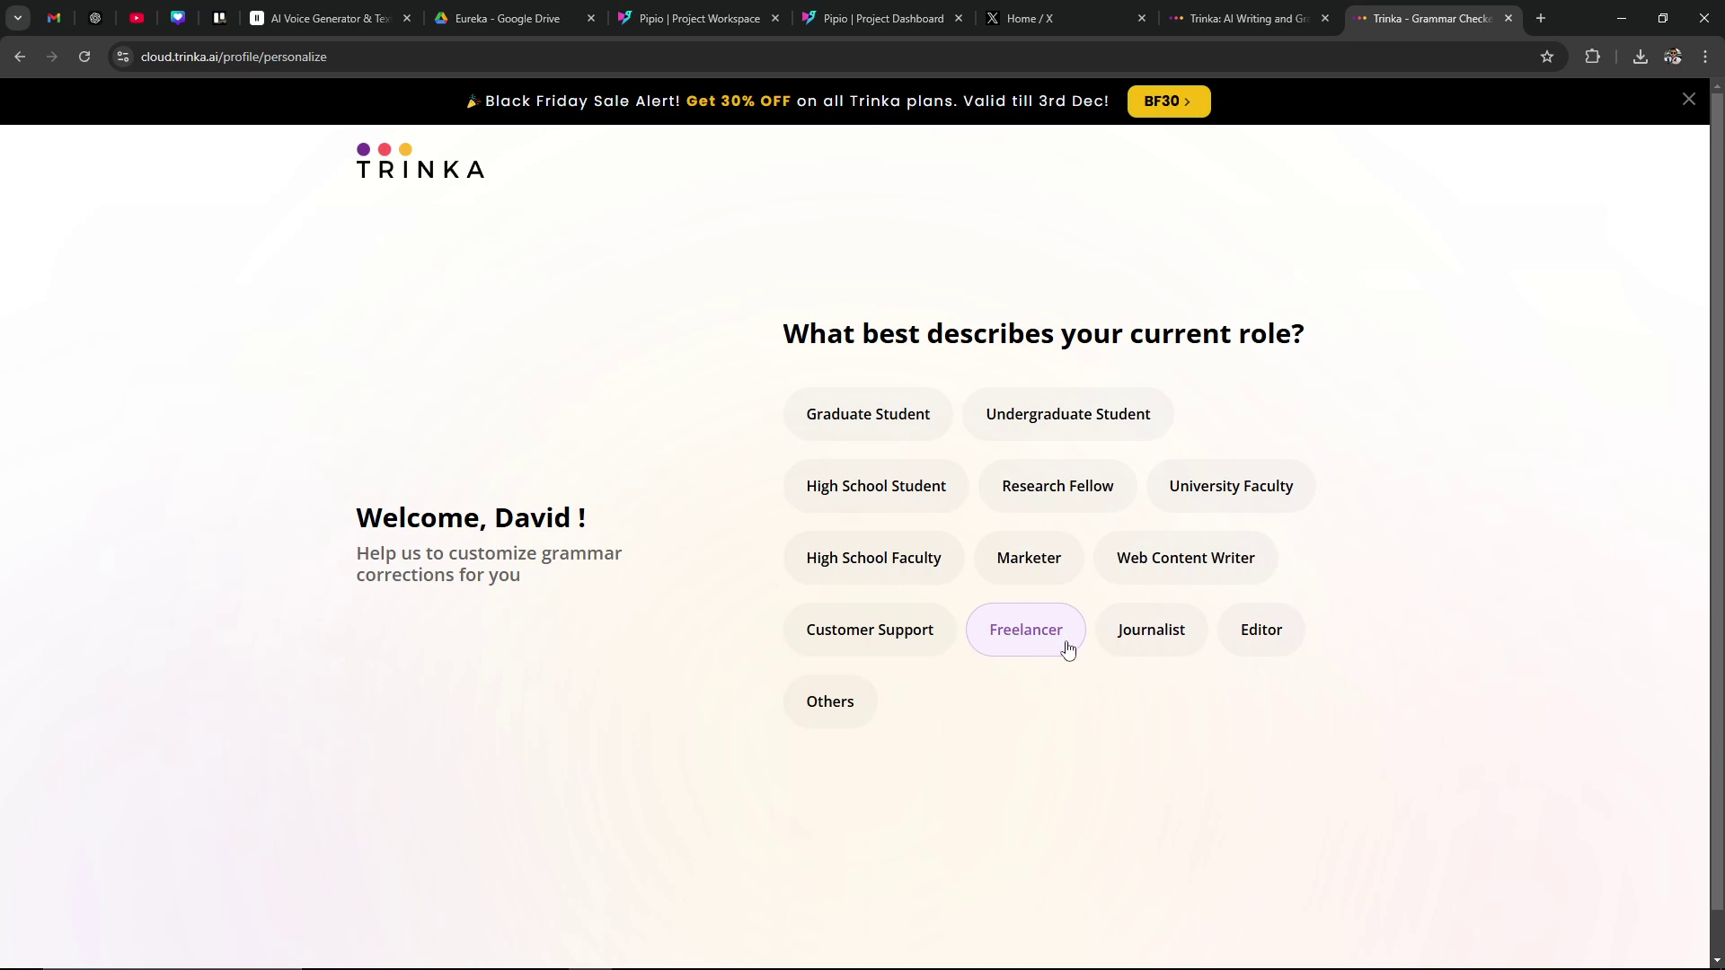
Step: Pick the Editor role, finish onboarding, and scroll through the Basic, Premium, Premium Plus and Enterprise plans
click(1242, 644)
click(1258, 802)
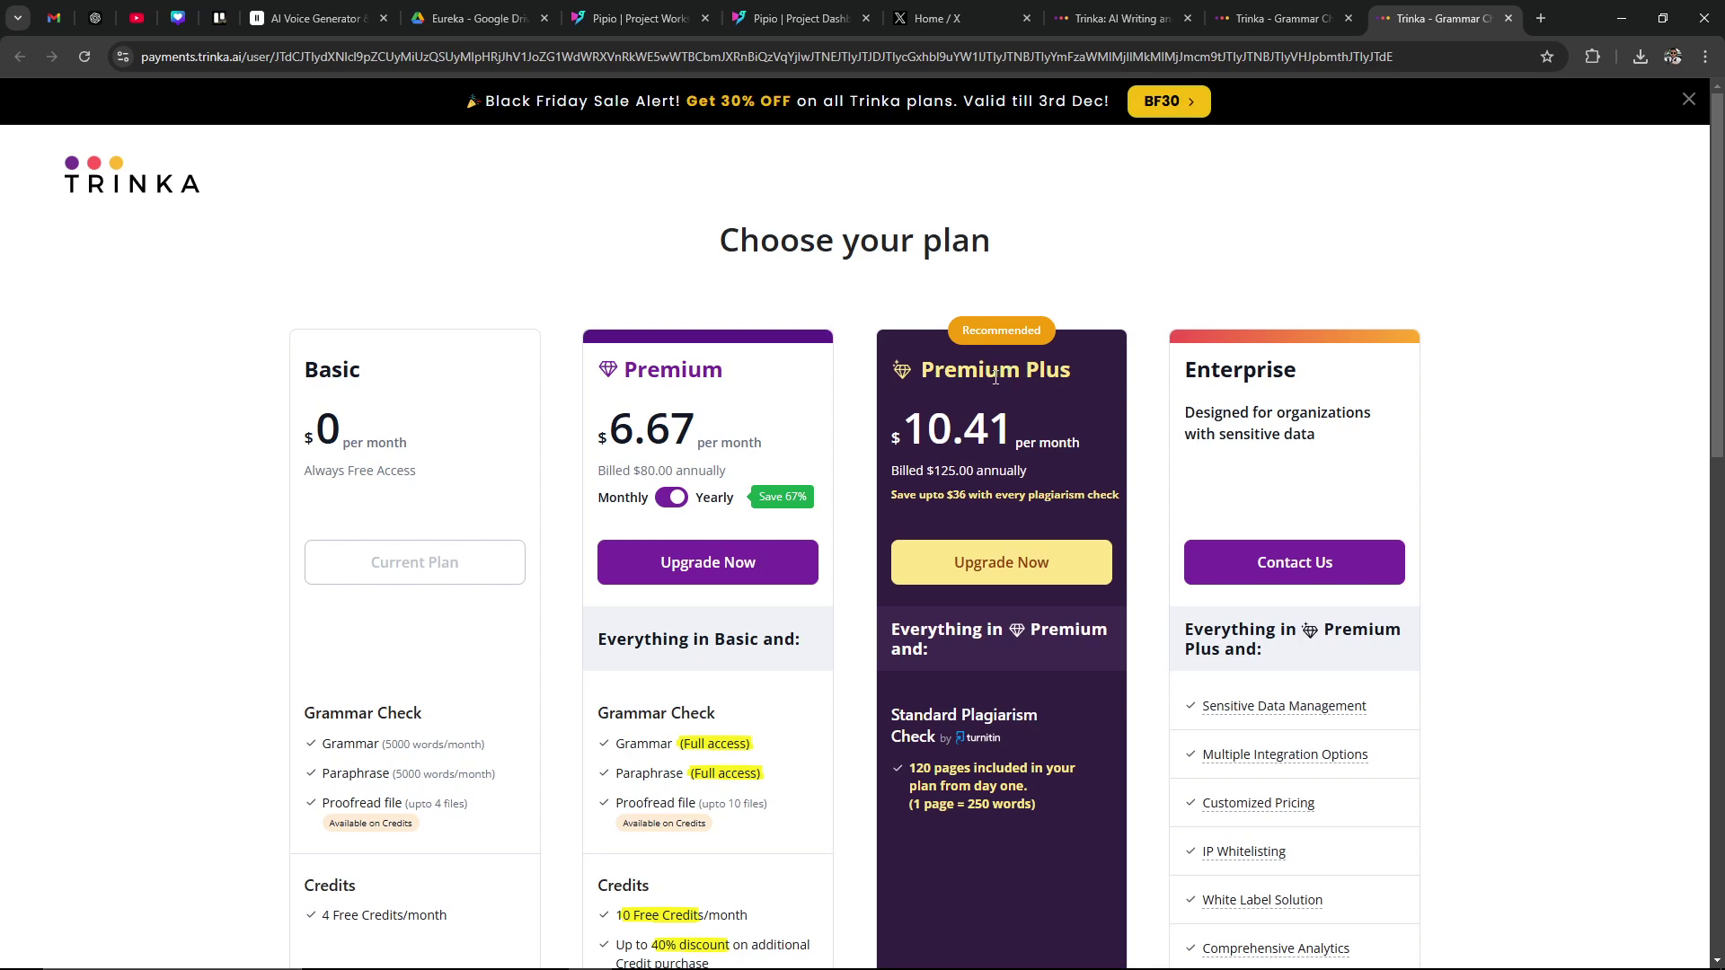
scroll(659, 438, down, 13)
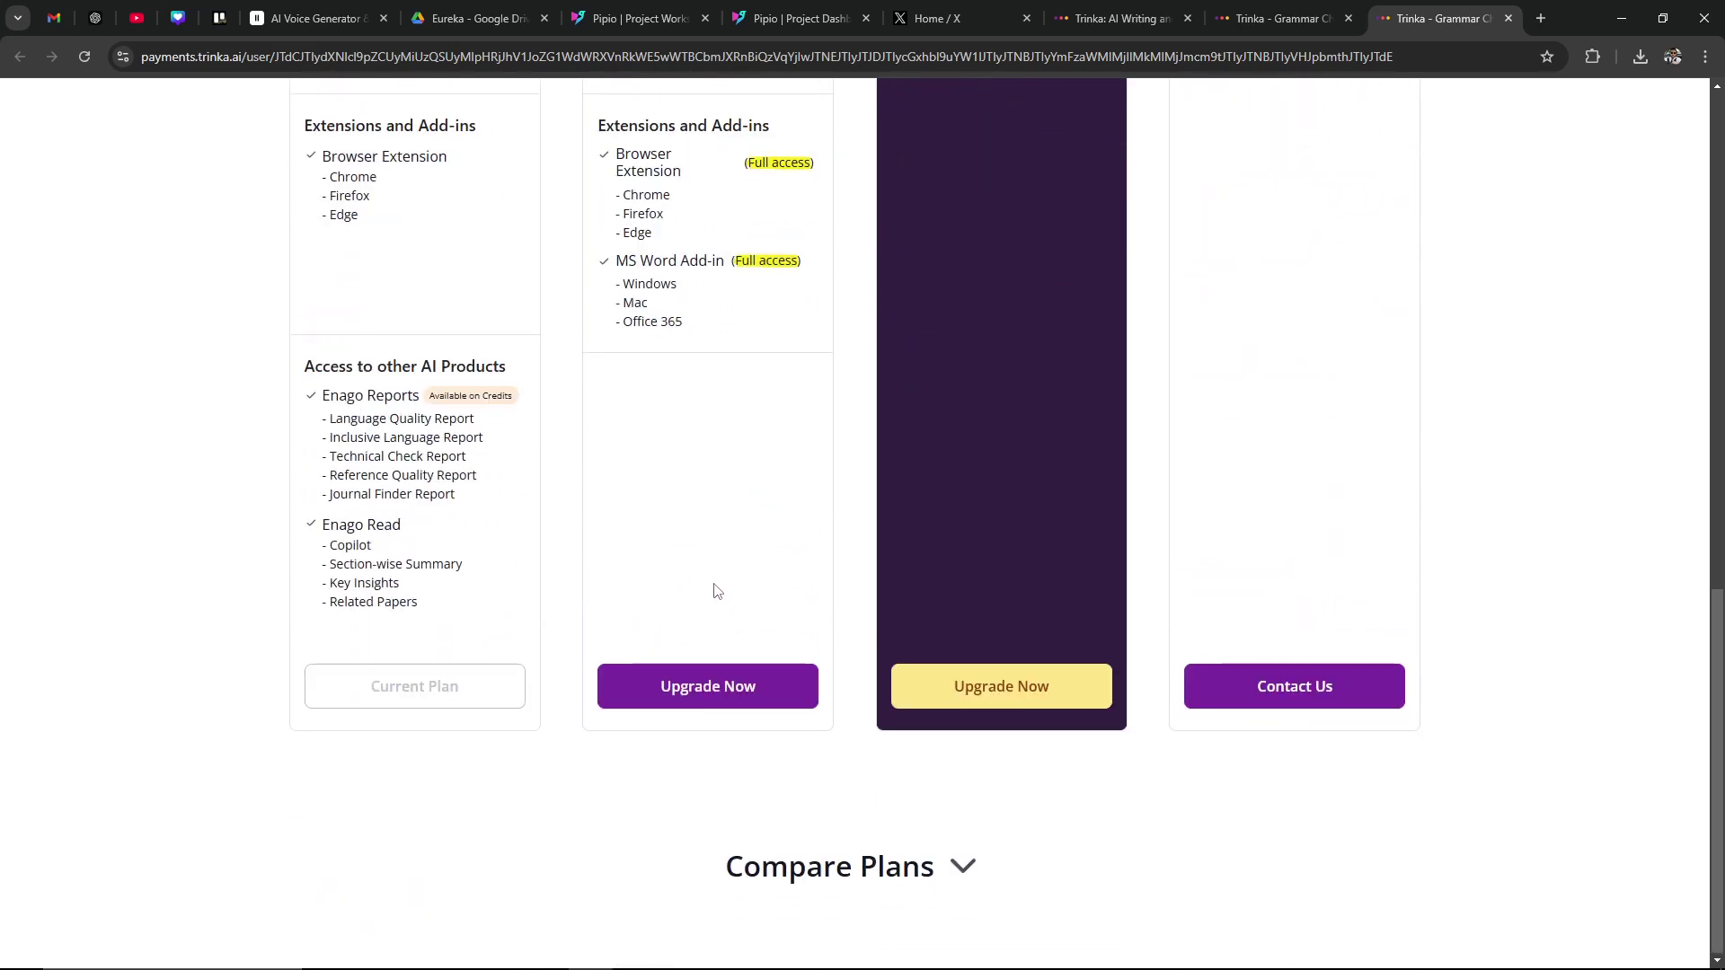
scroll(716, 589, up, 13)
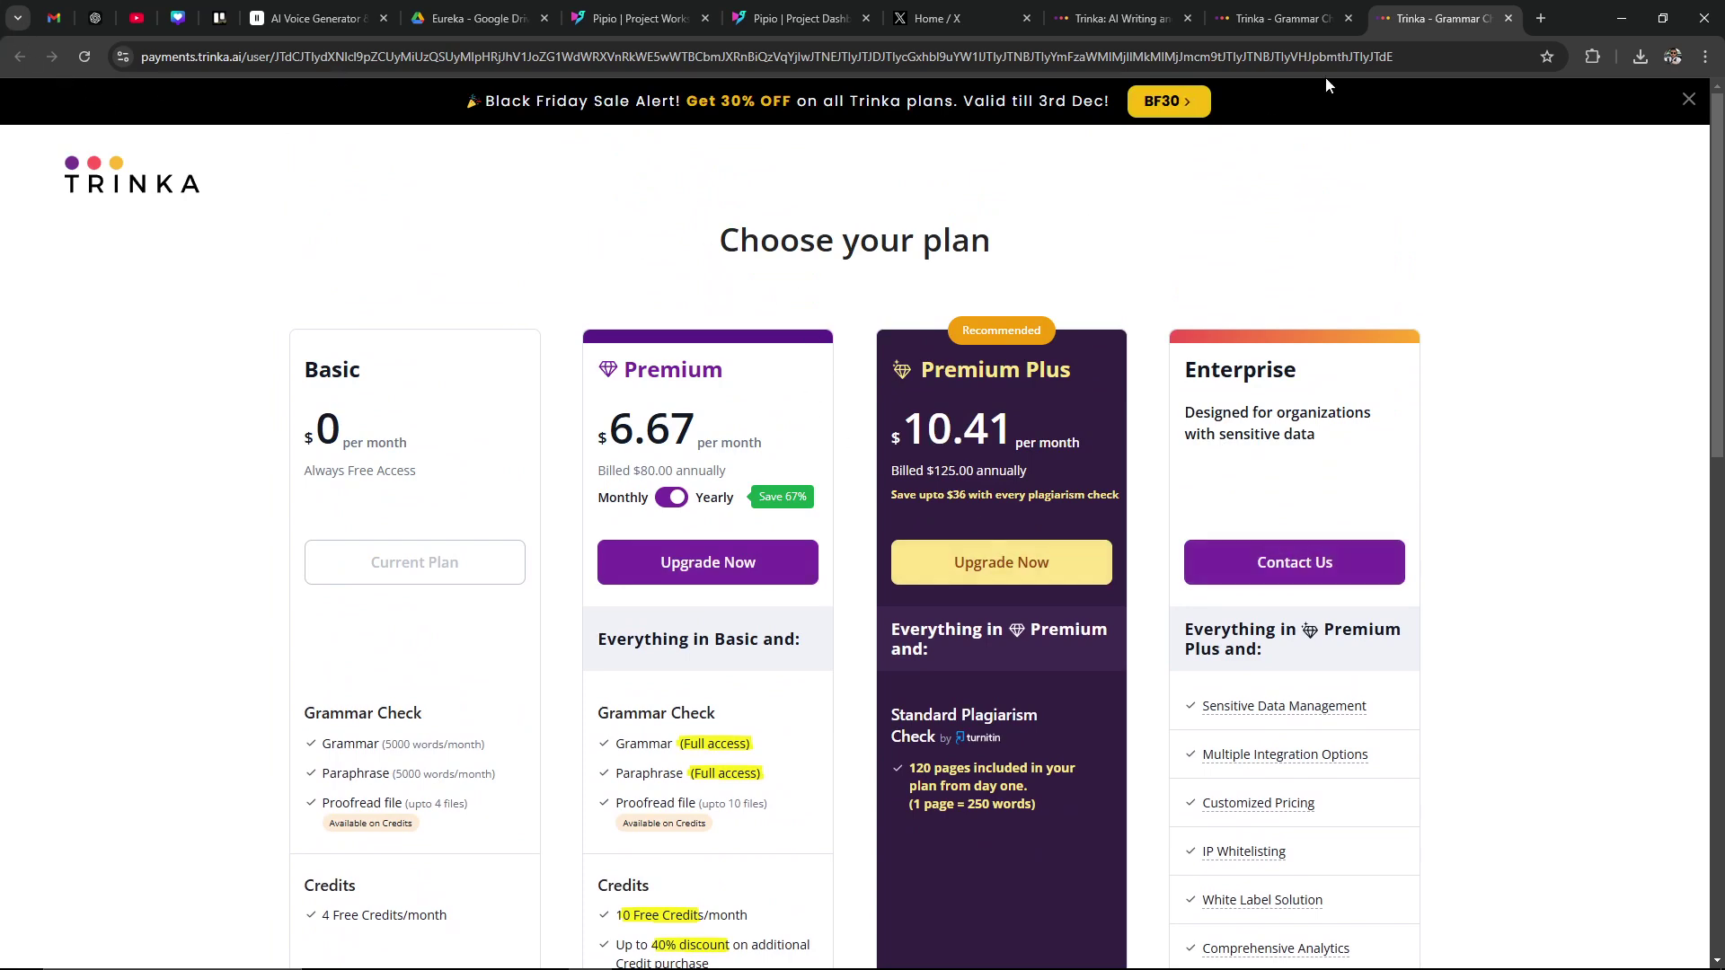
Step: Back on My Drive, expand the MS Word Add-ins, Browser Plug-ins and Other Apps sidebar sections
click(1285, 24)
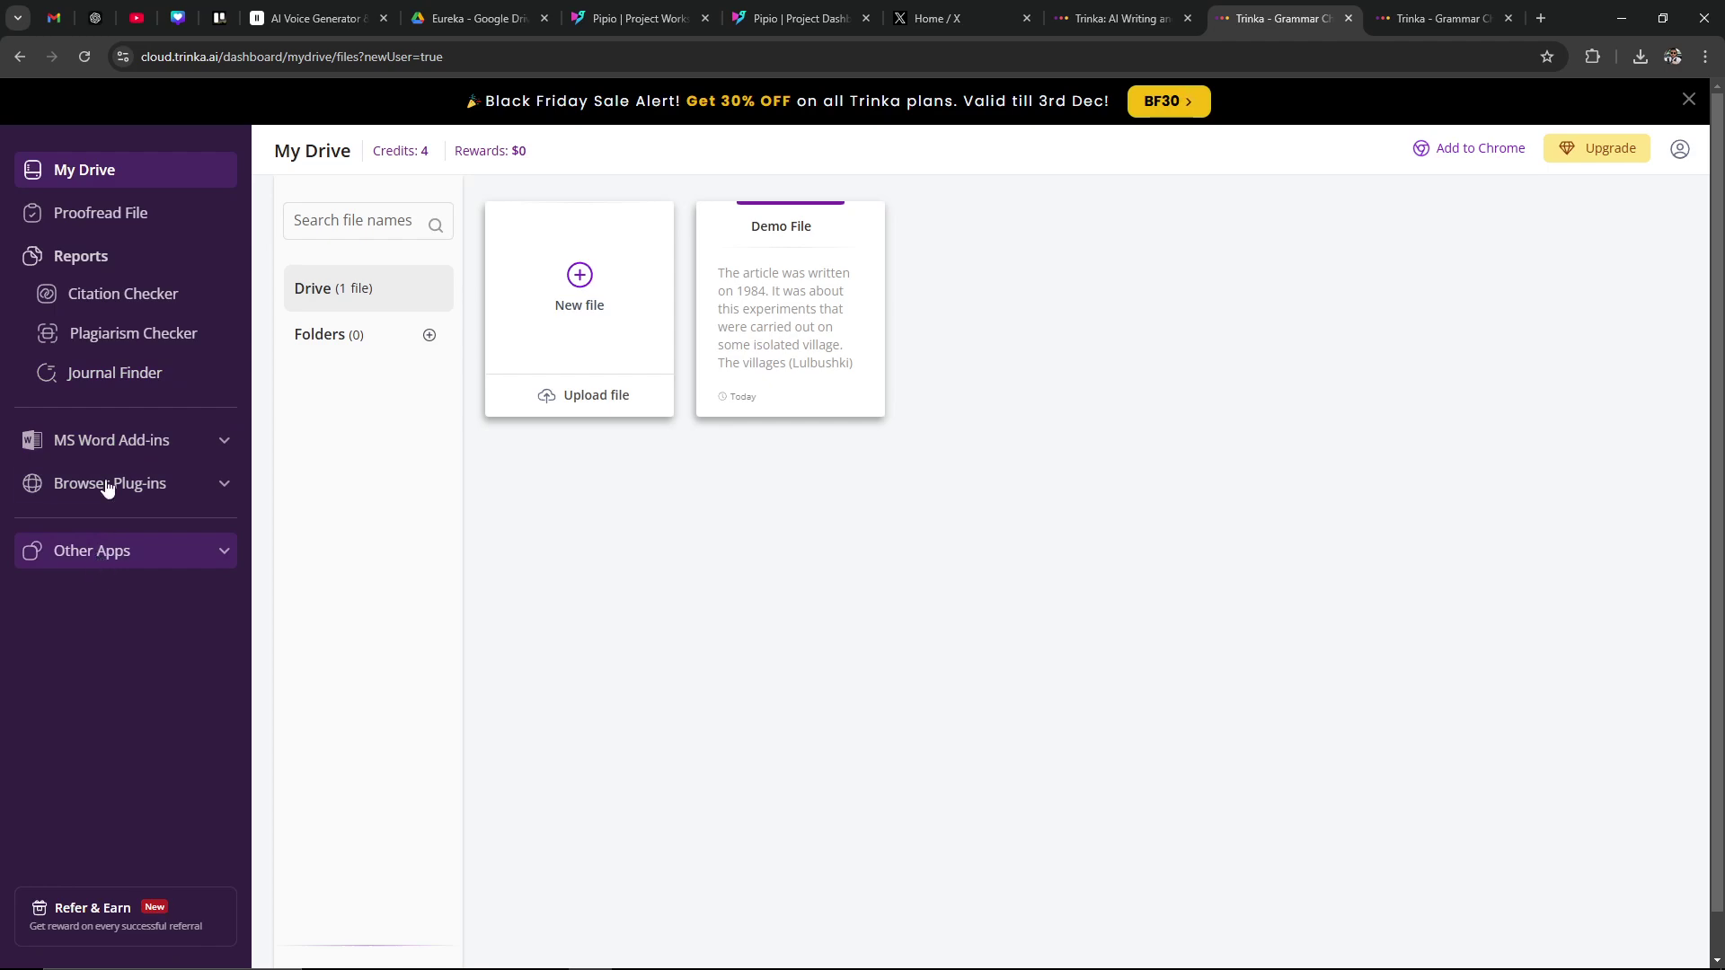
click(150, 449)
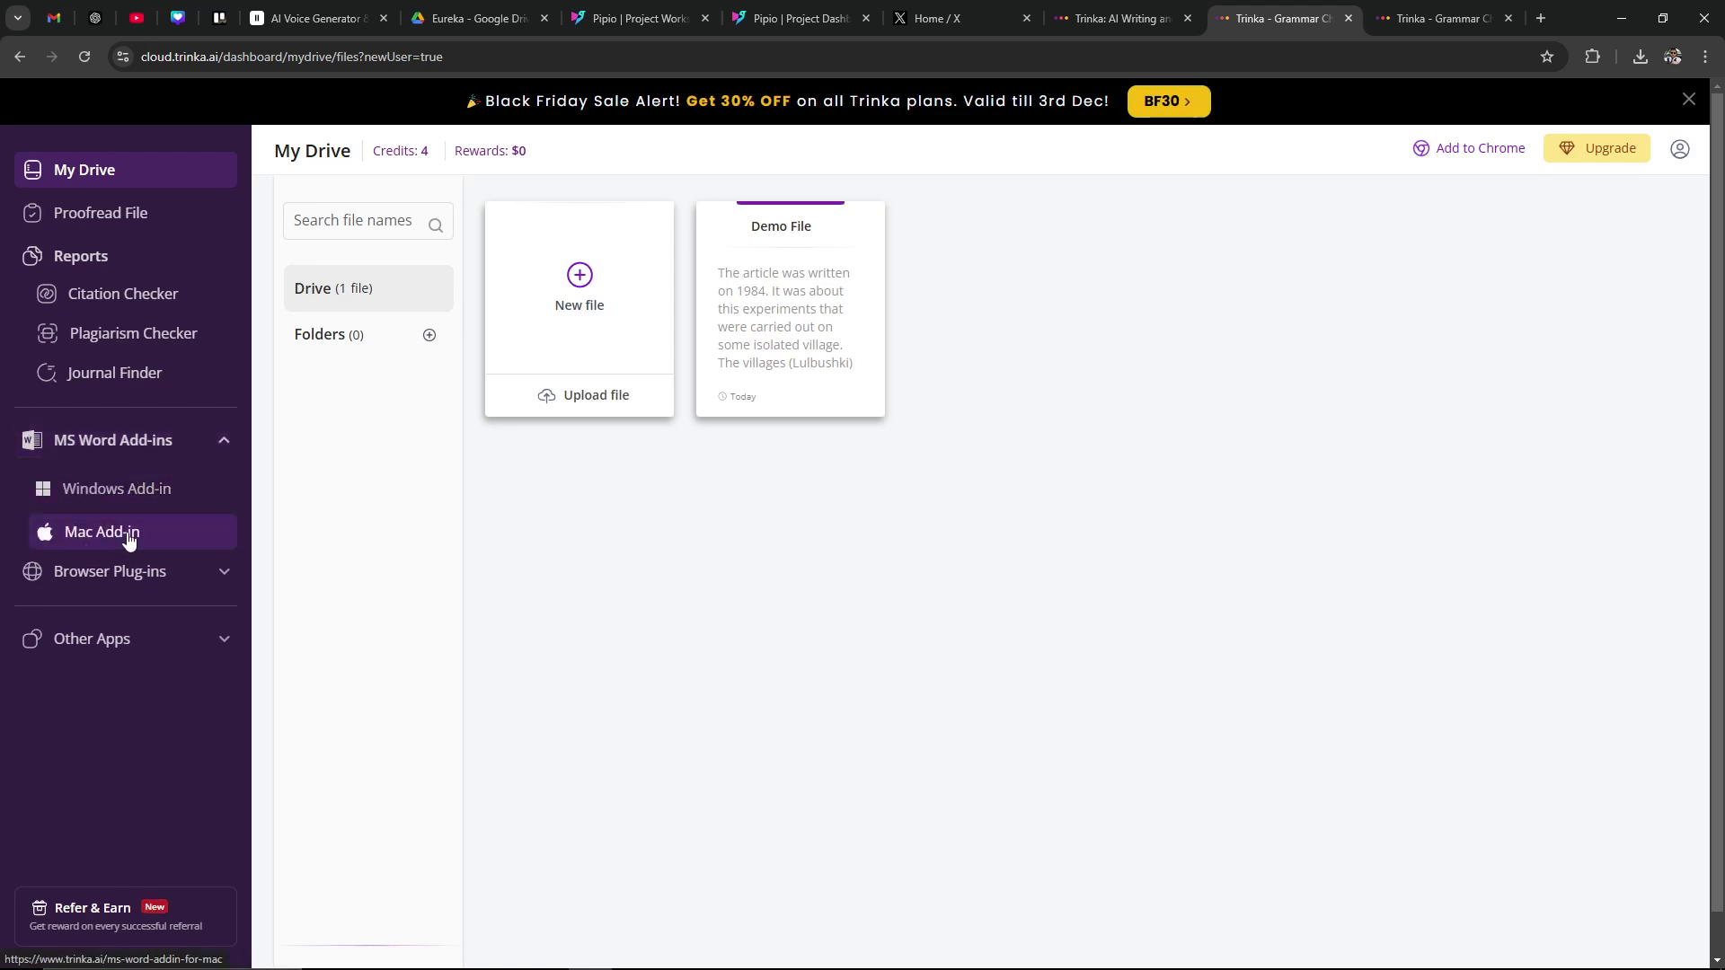
click(122, 582)
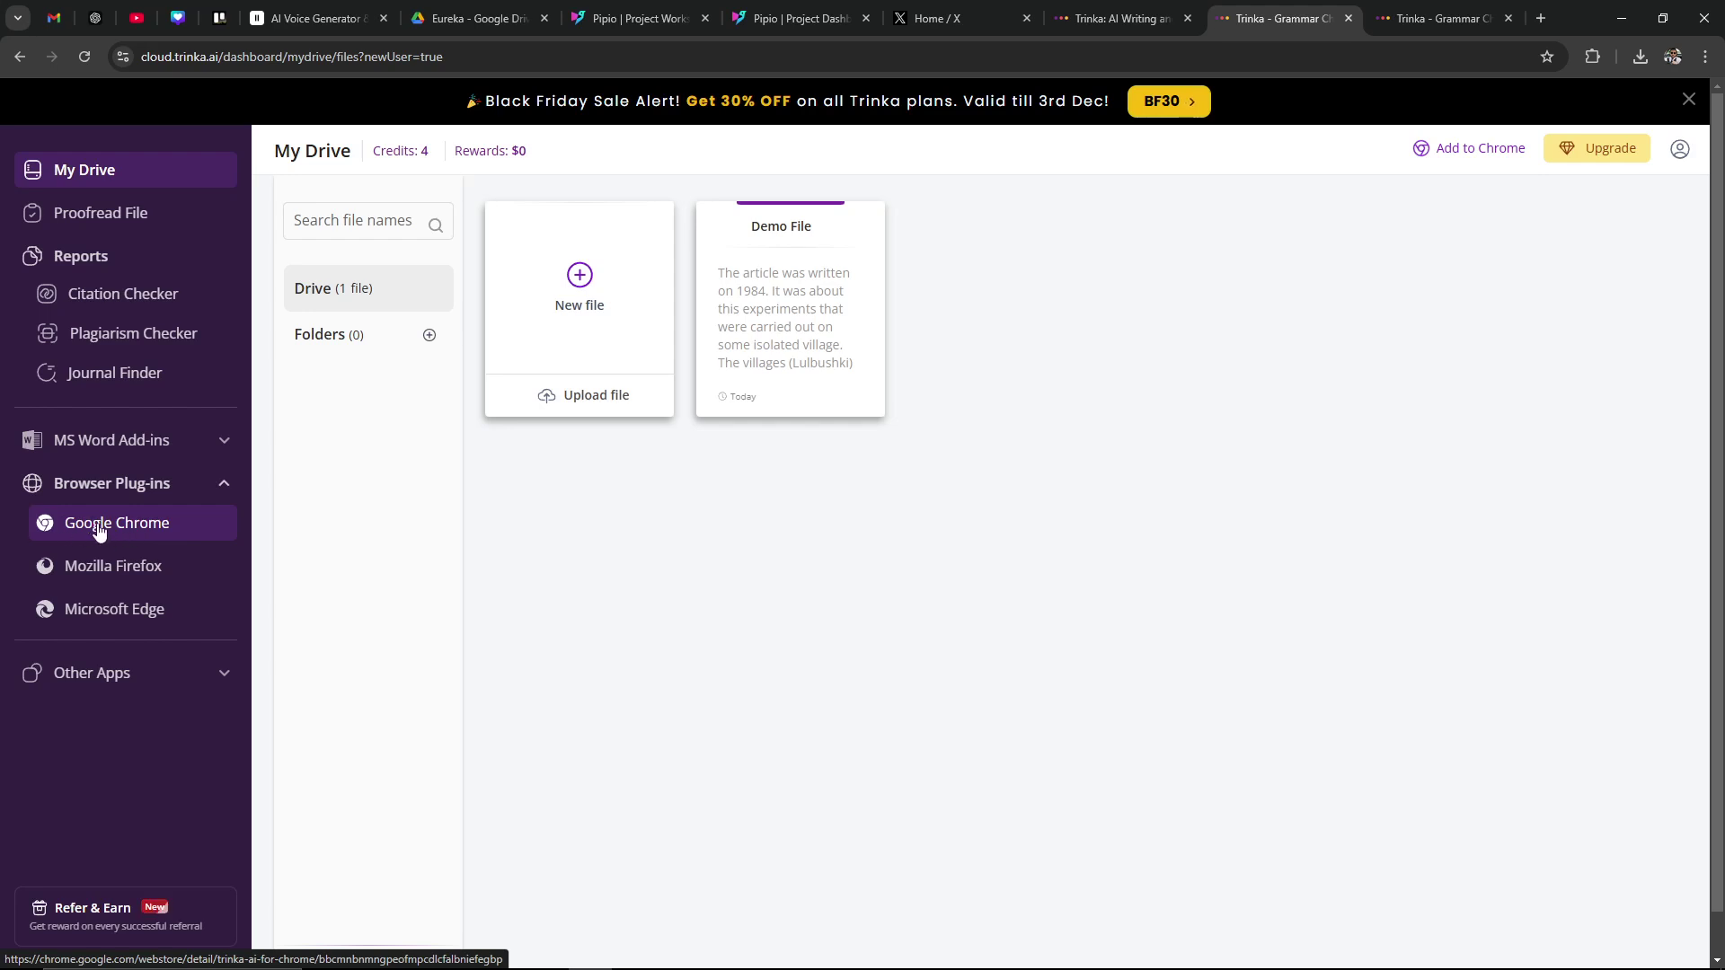
click(122, 531)
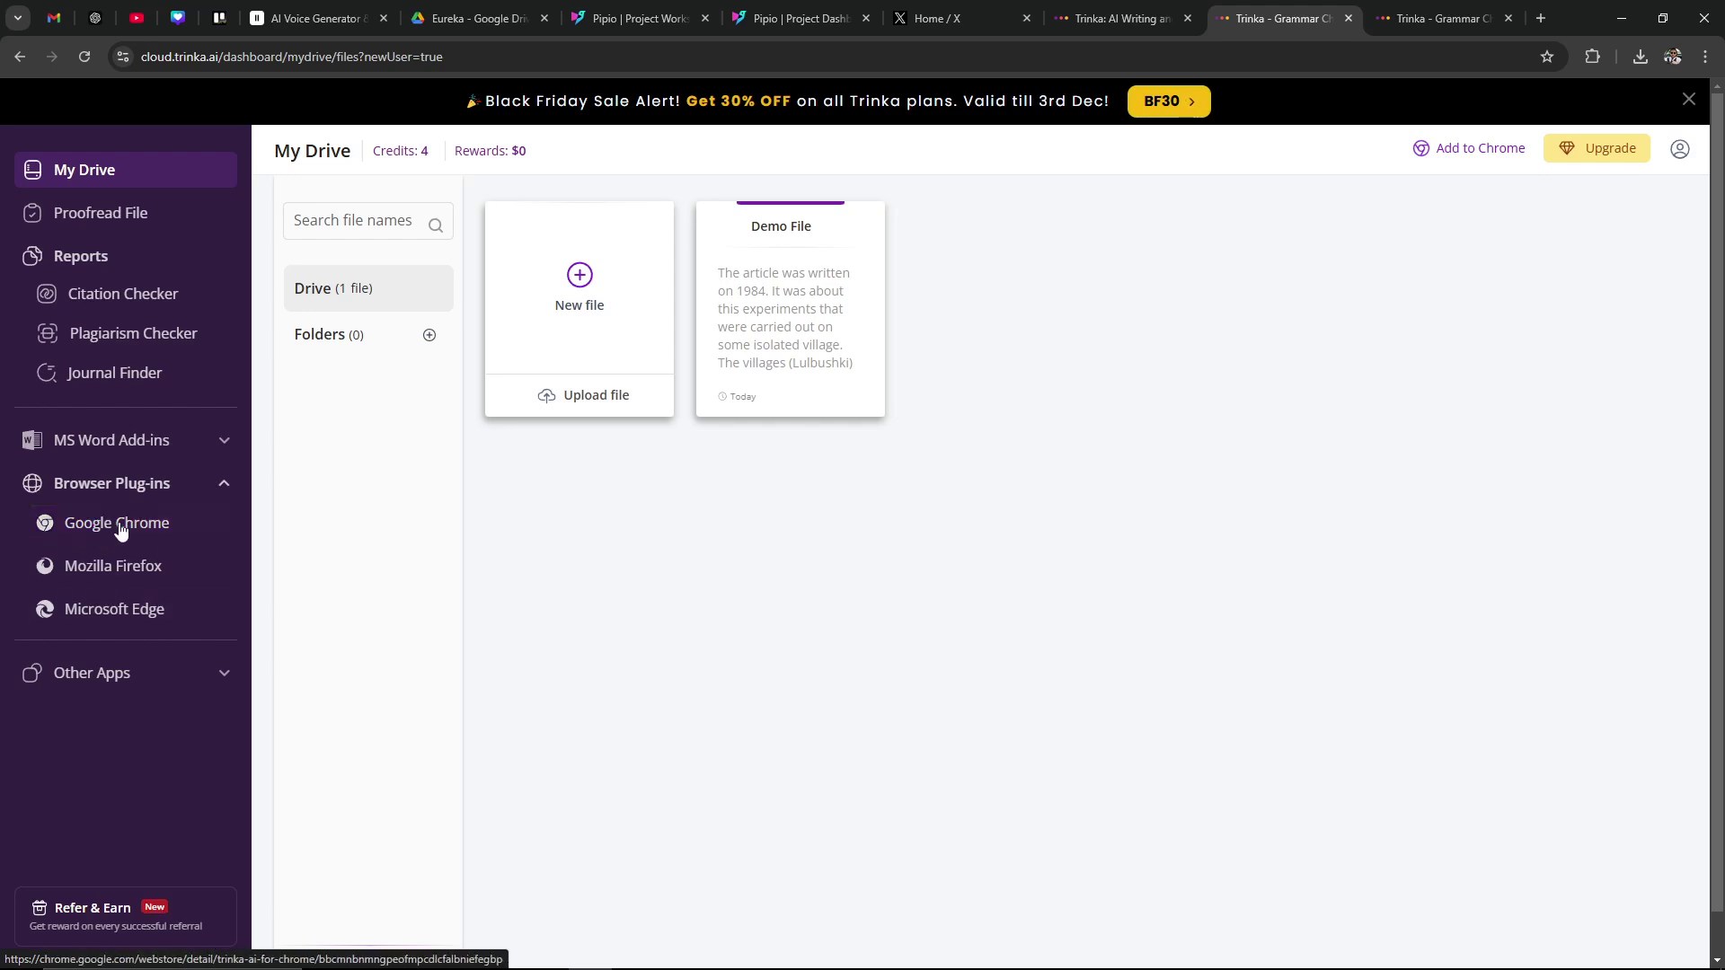
click(131, 676)
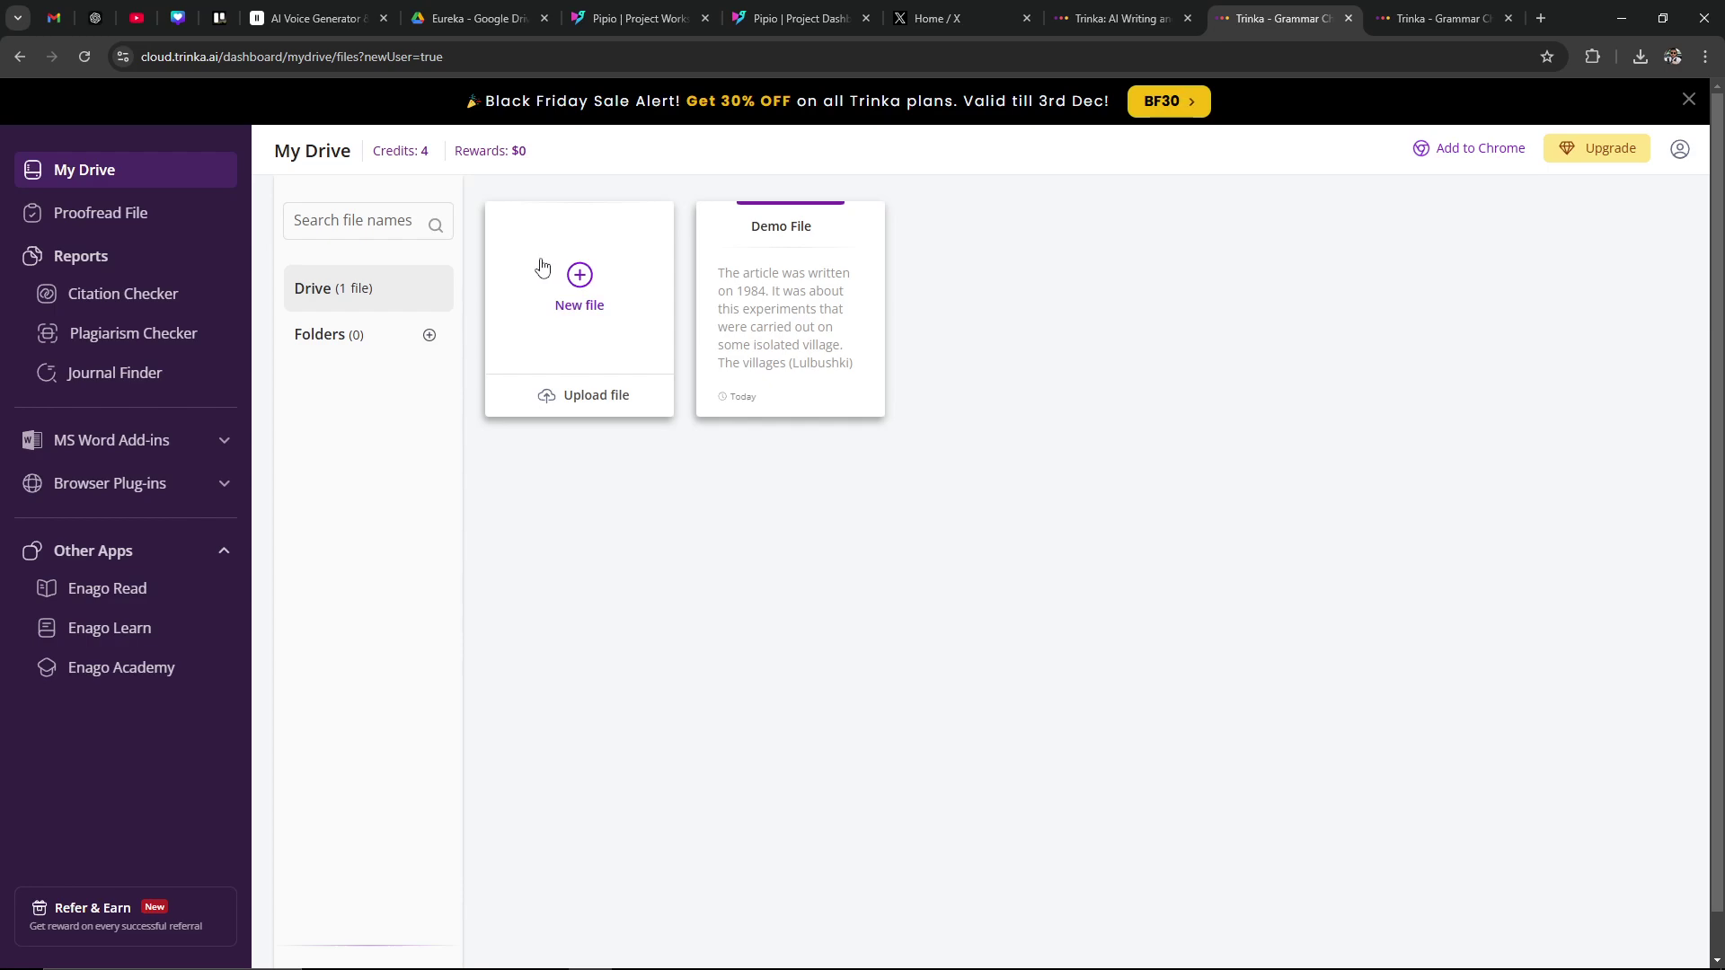
Step: Create a new file named Untitledtest and view its Inclusive Language bias categories under More settings
click(554, 296)
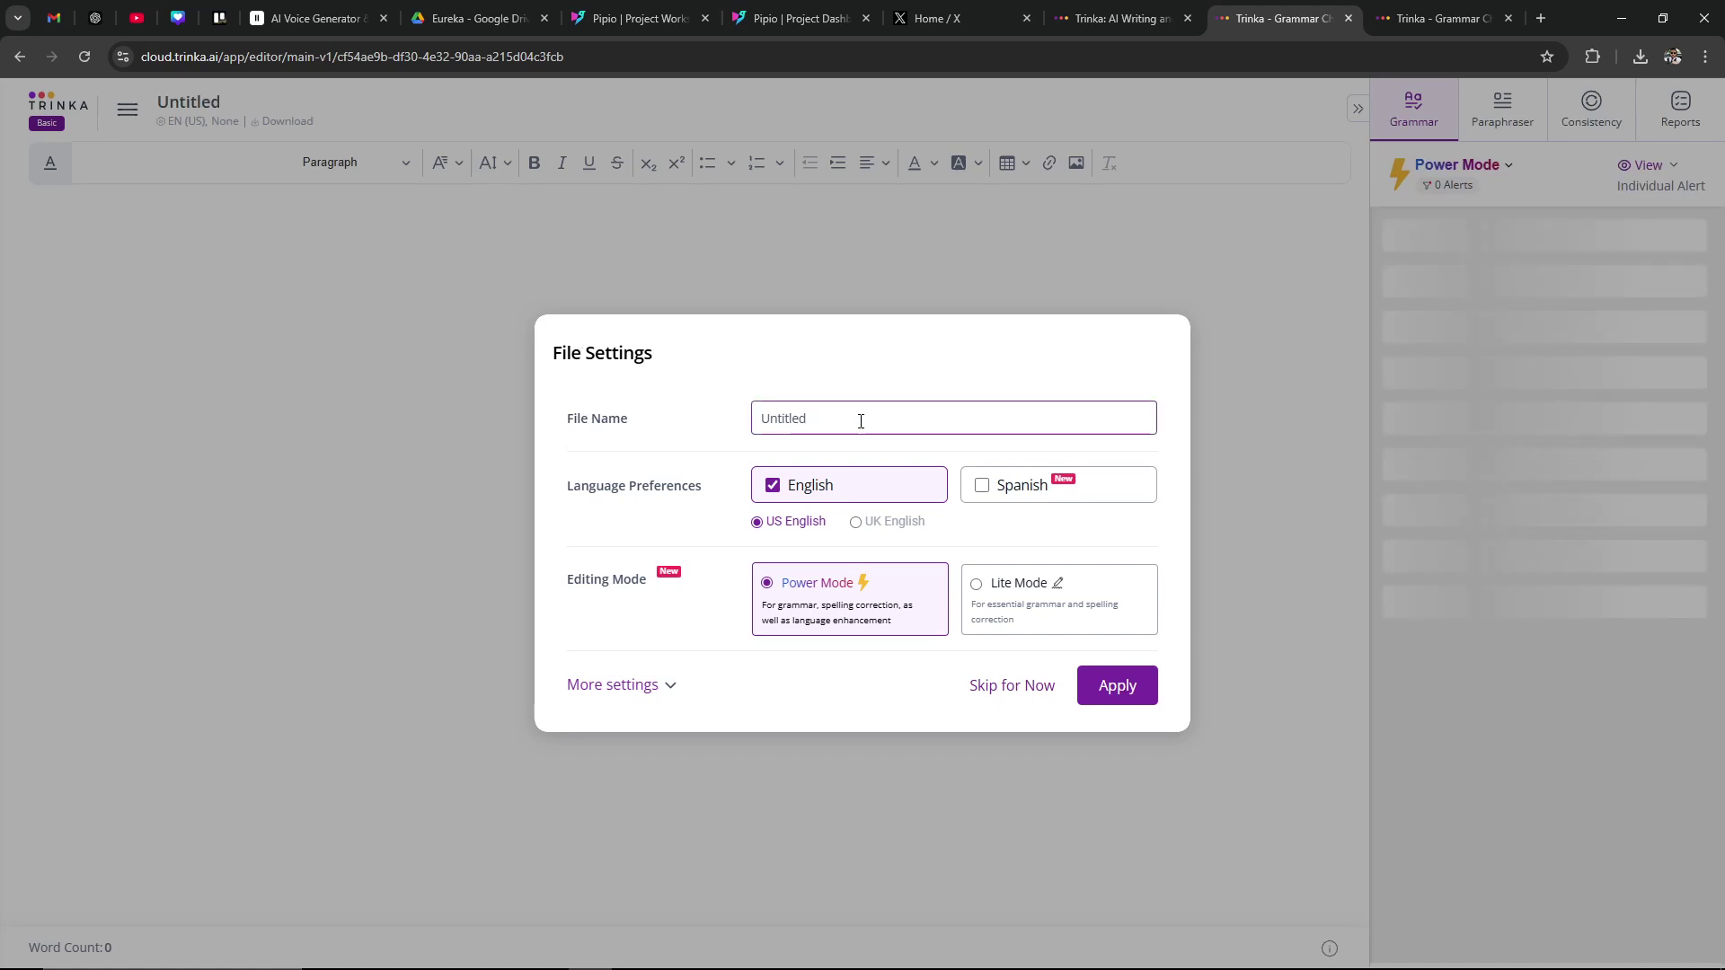
text(test)
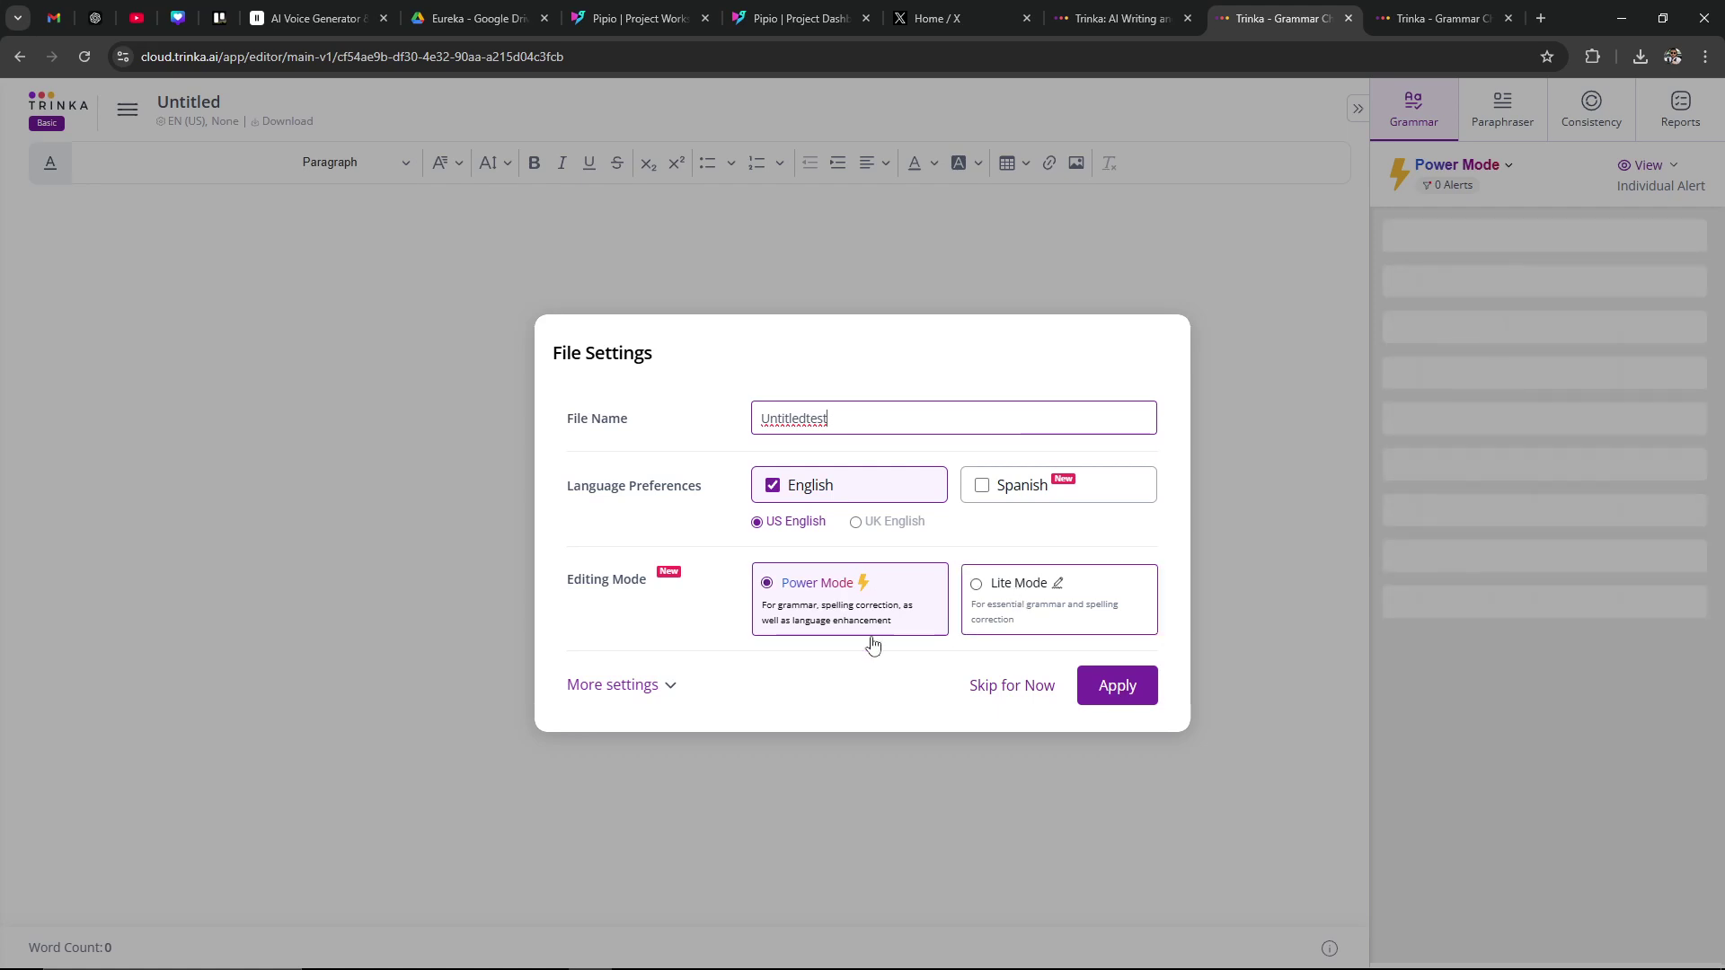
click(639, 685)
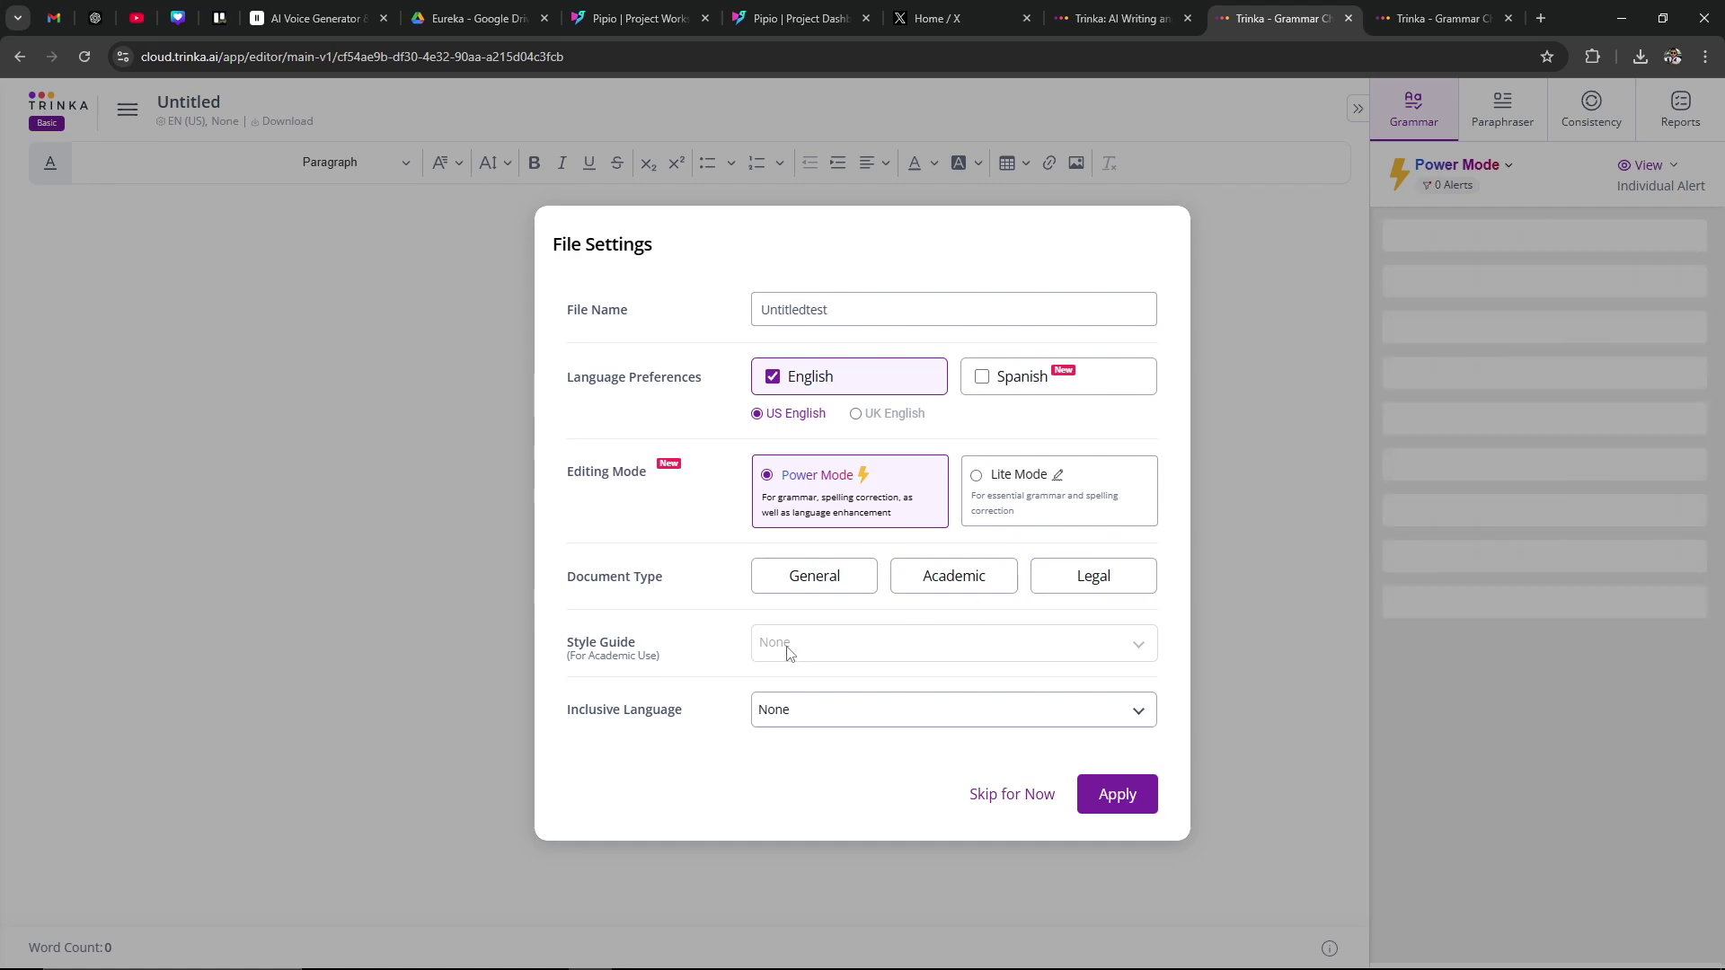
click(790, 720)
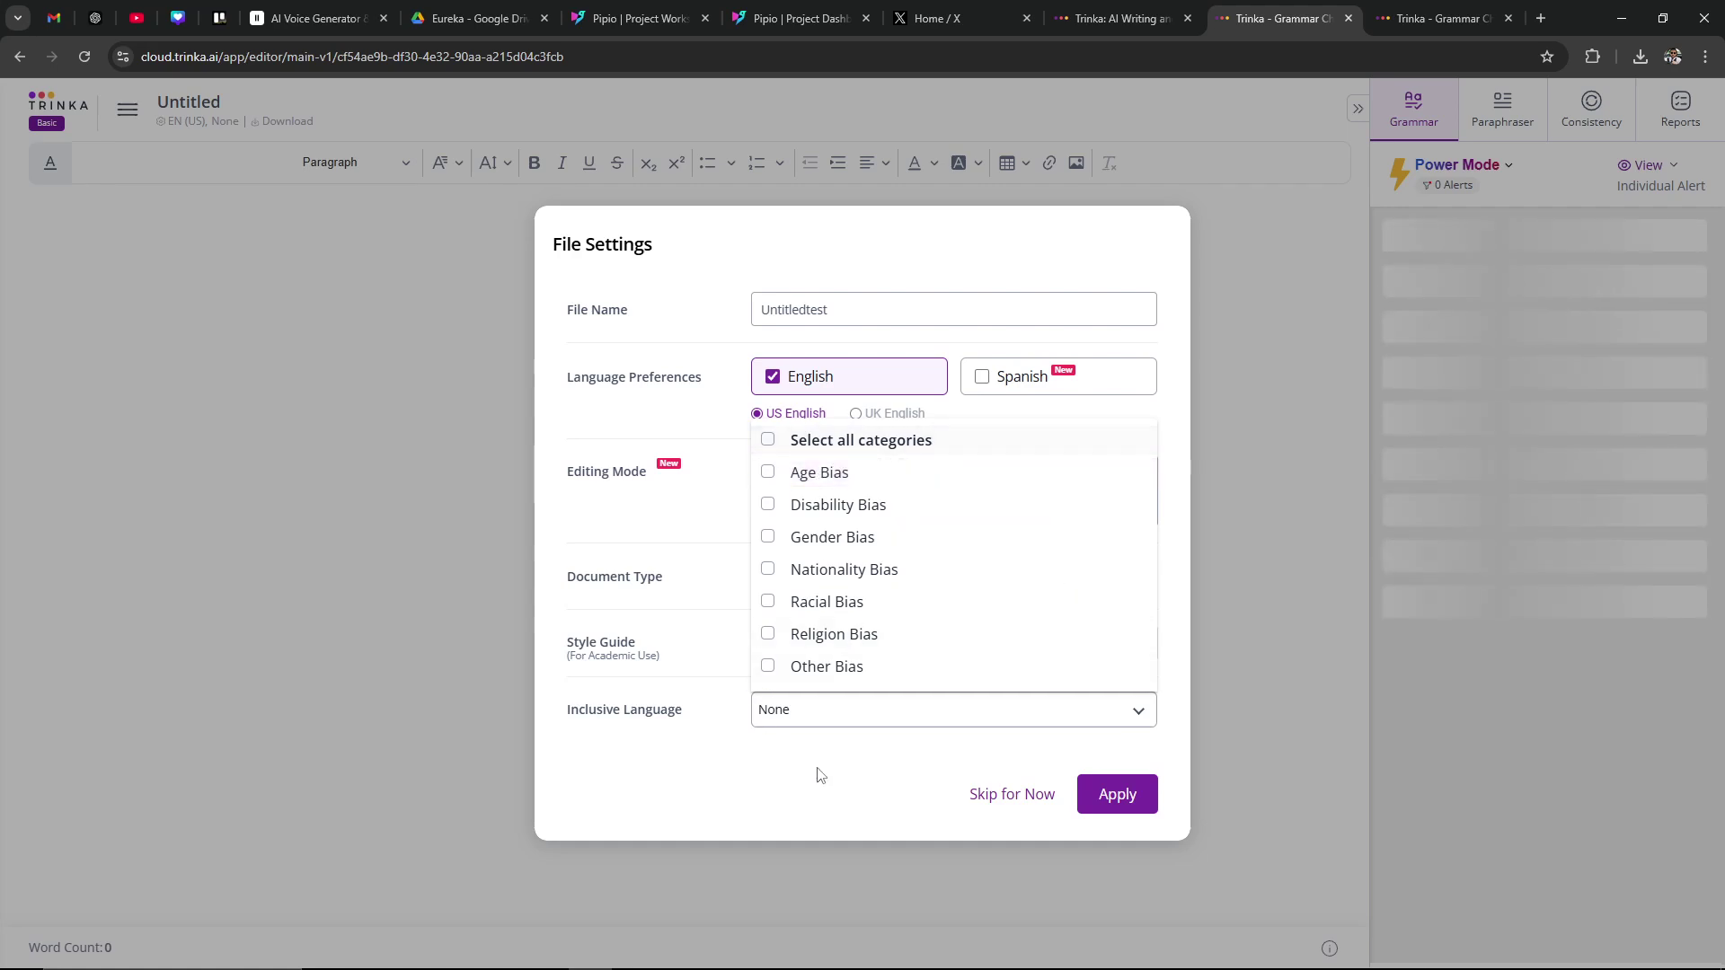
click(789, 772)
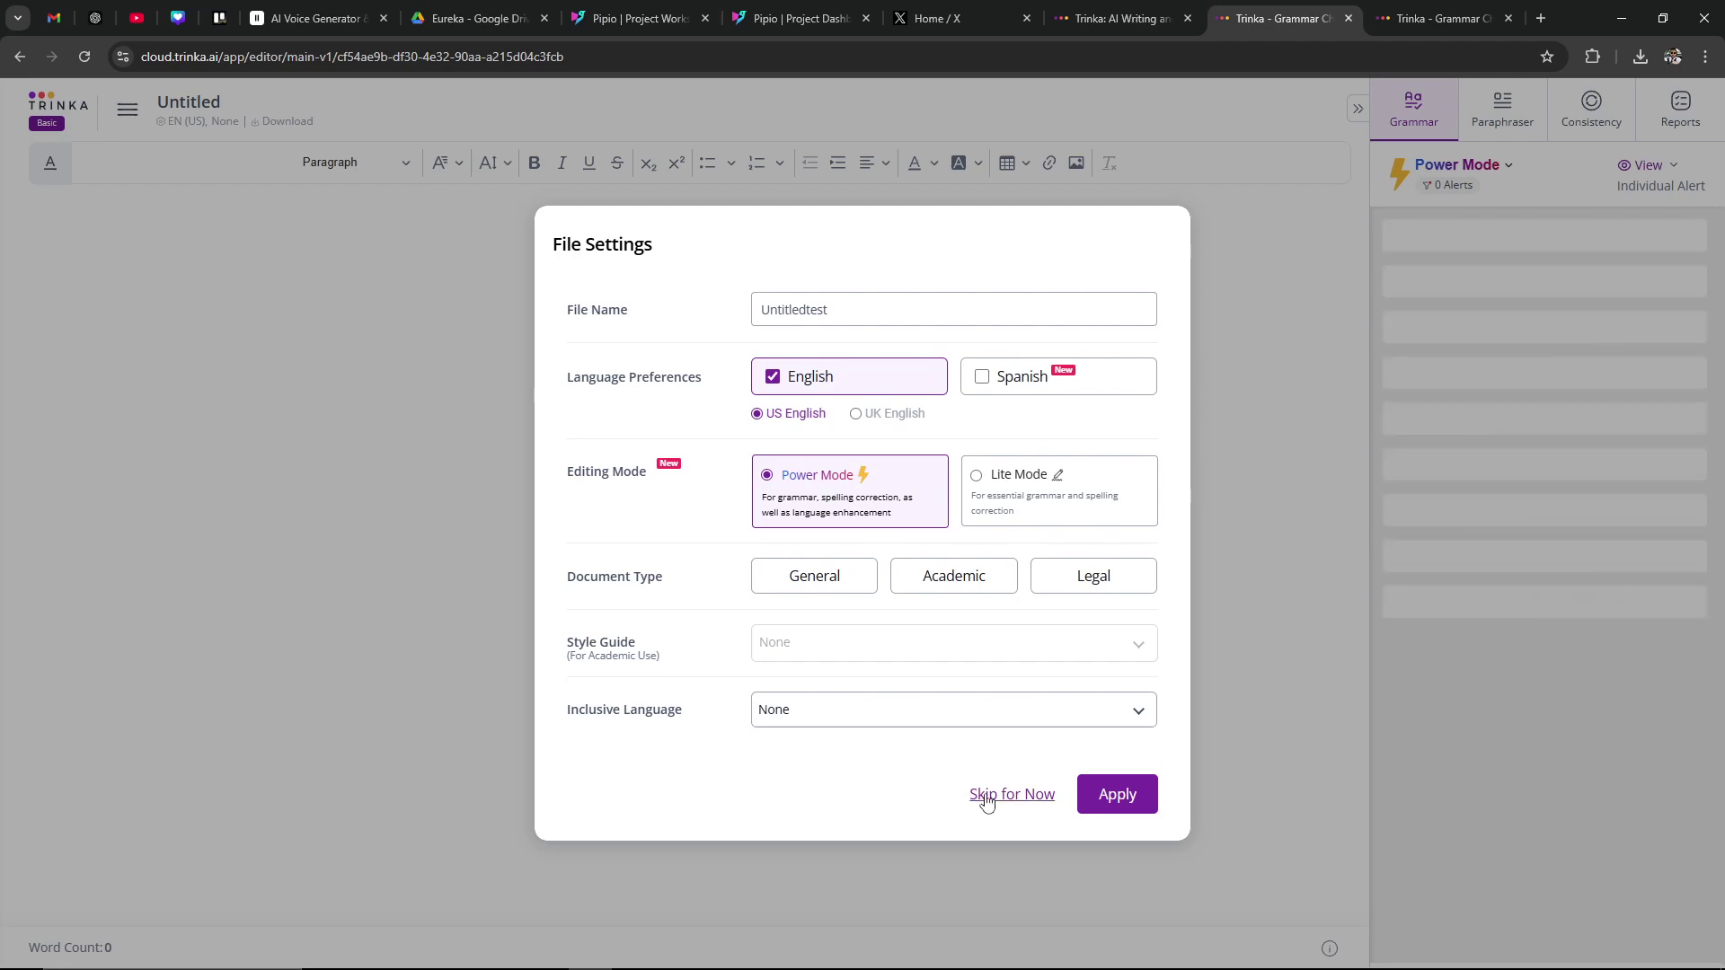
click(1118, 795)
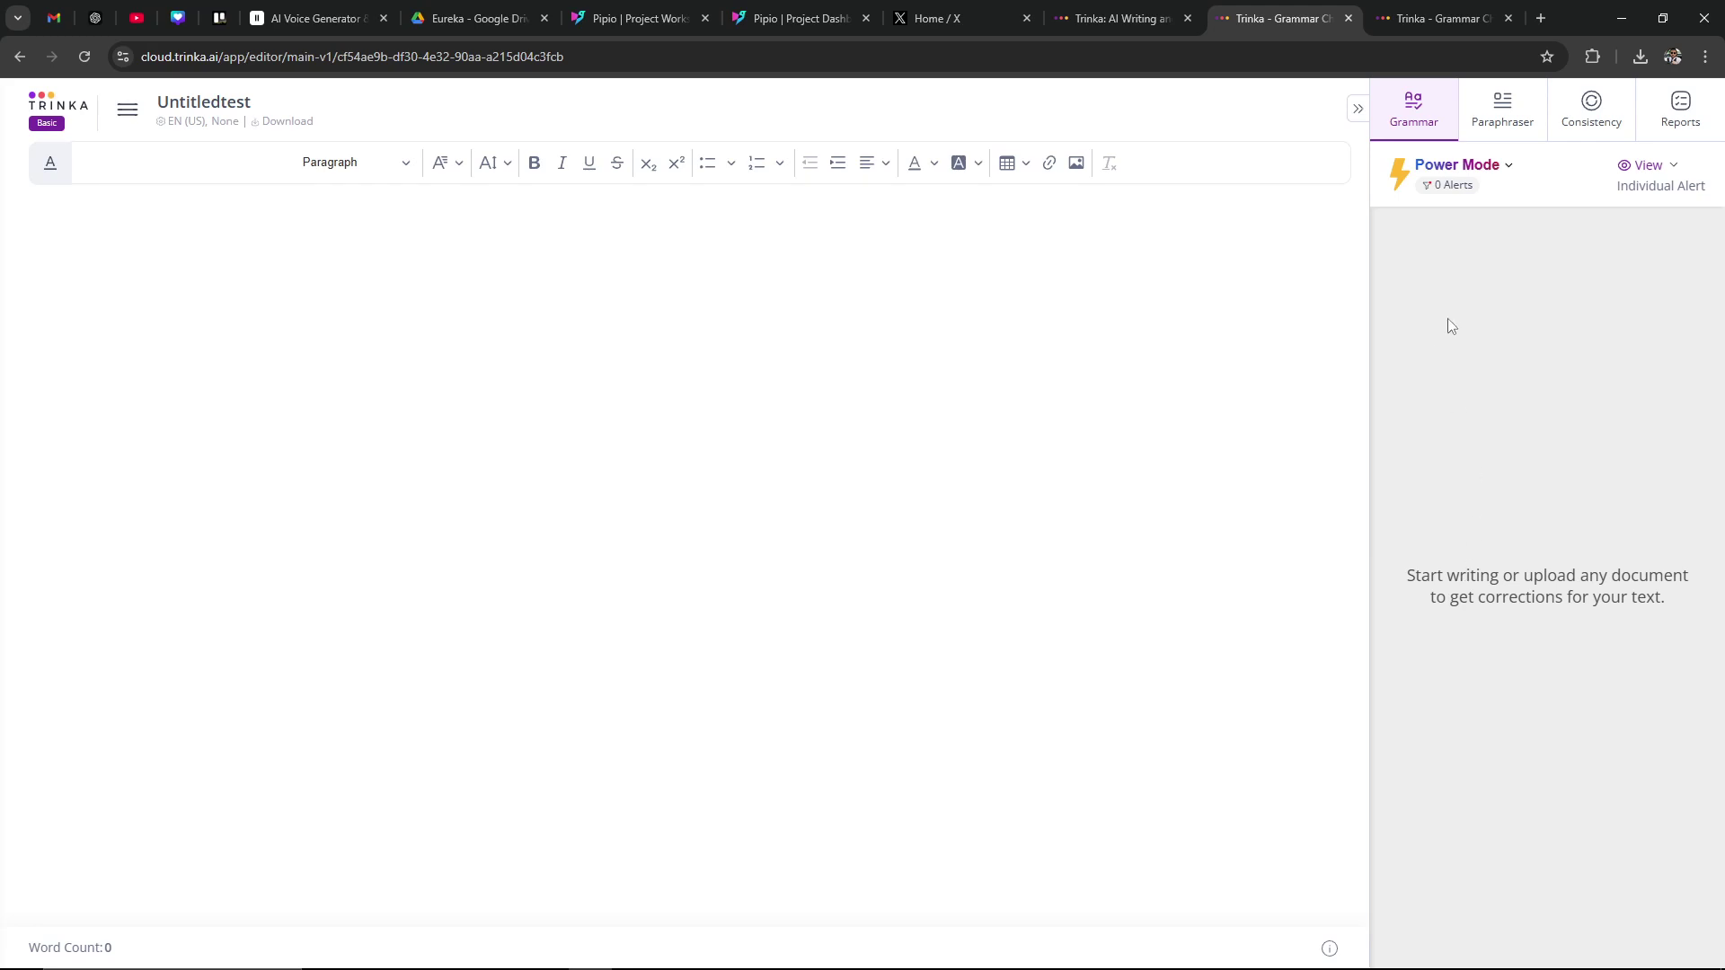
click(1510, 112)
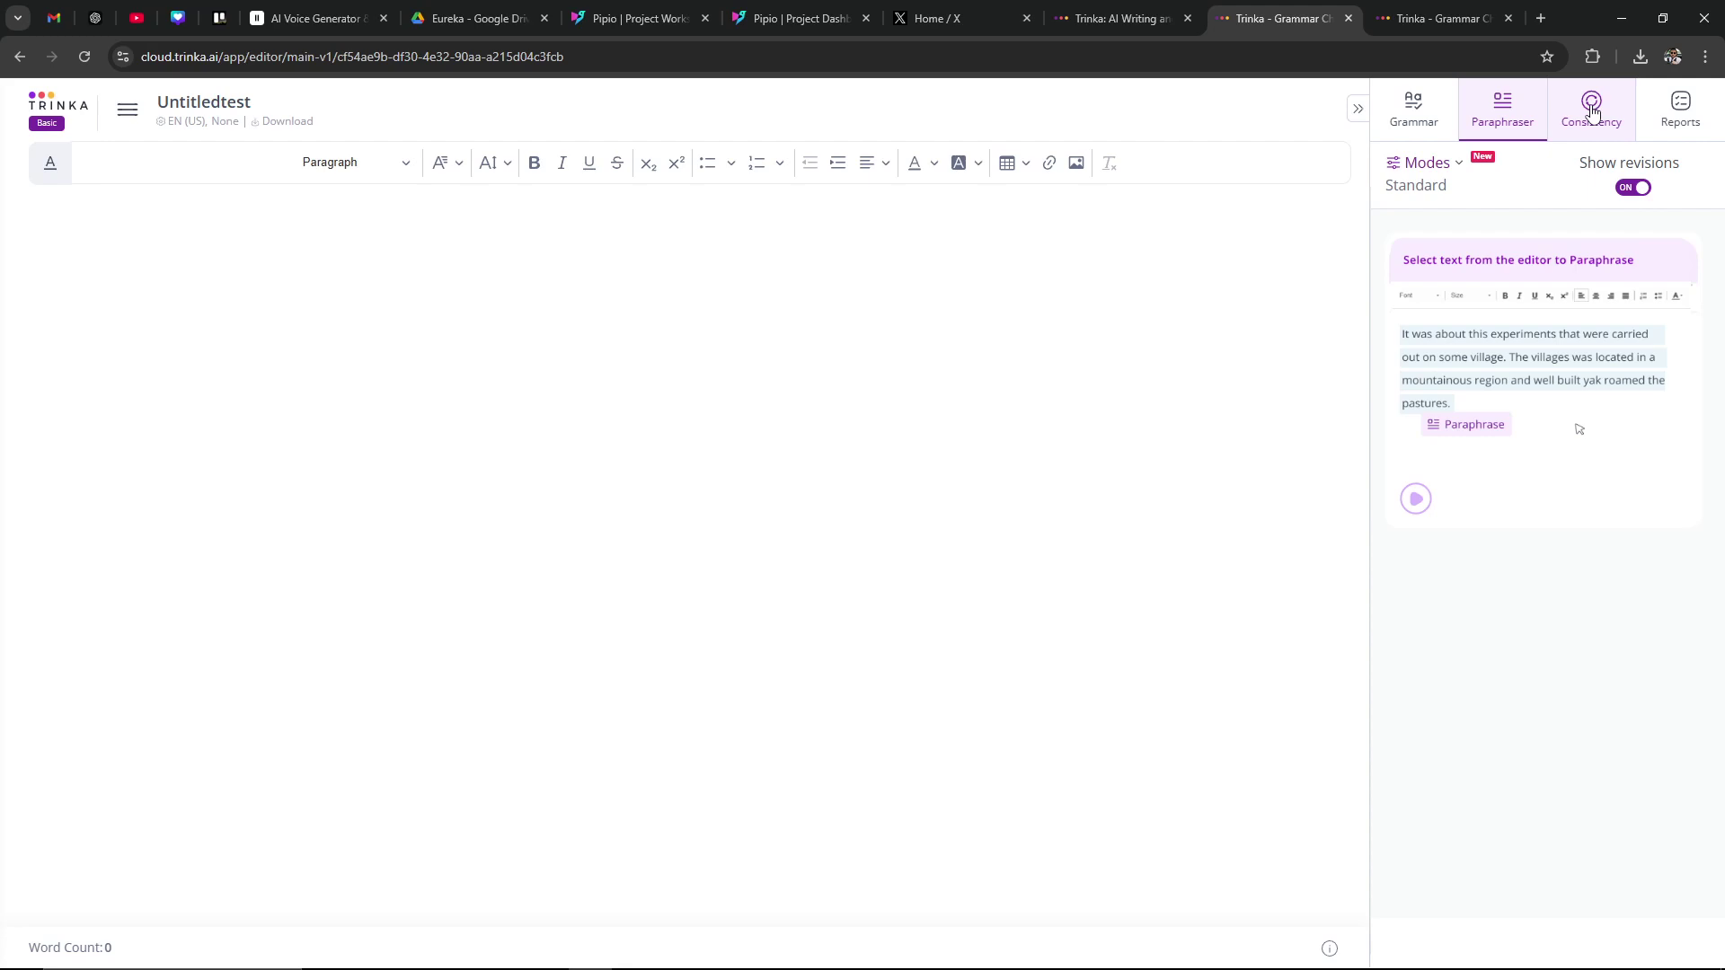
click(1590, 111)
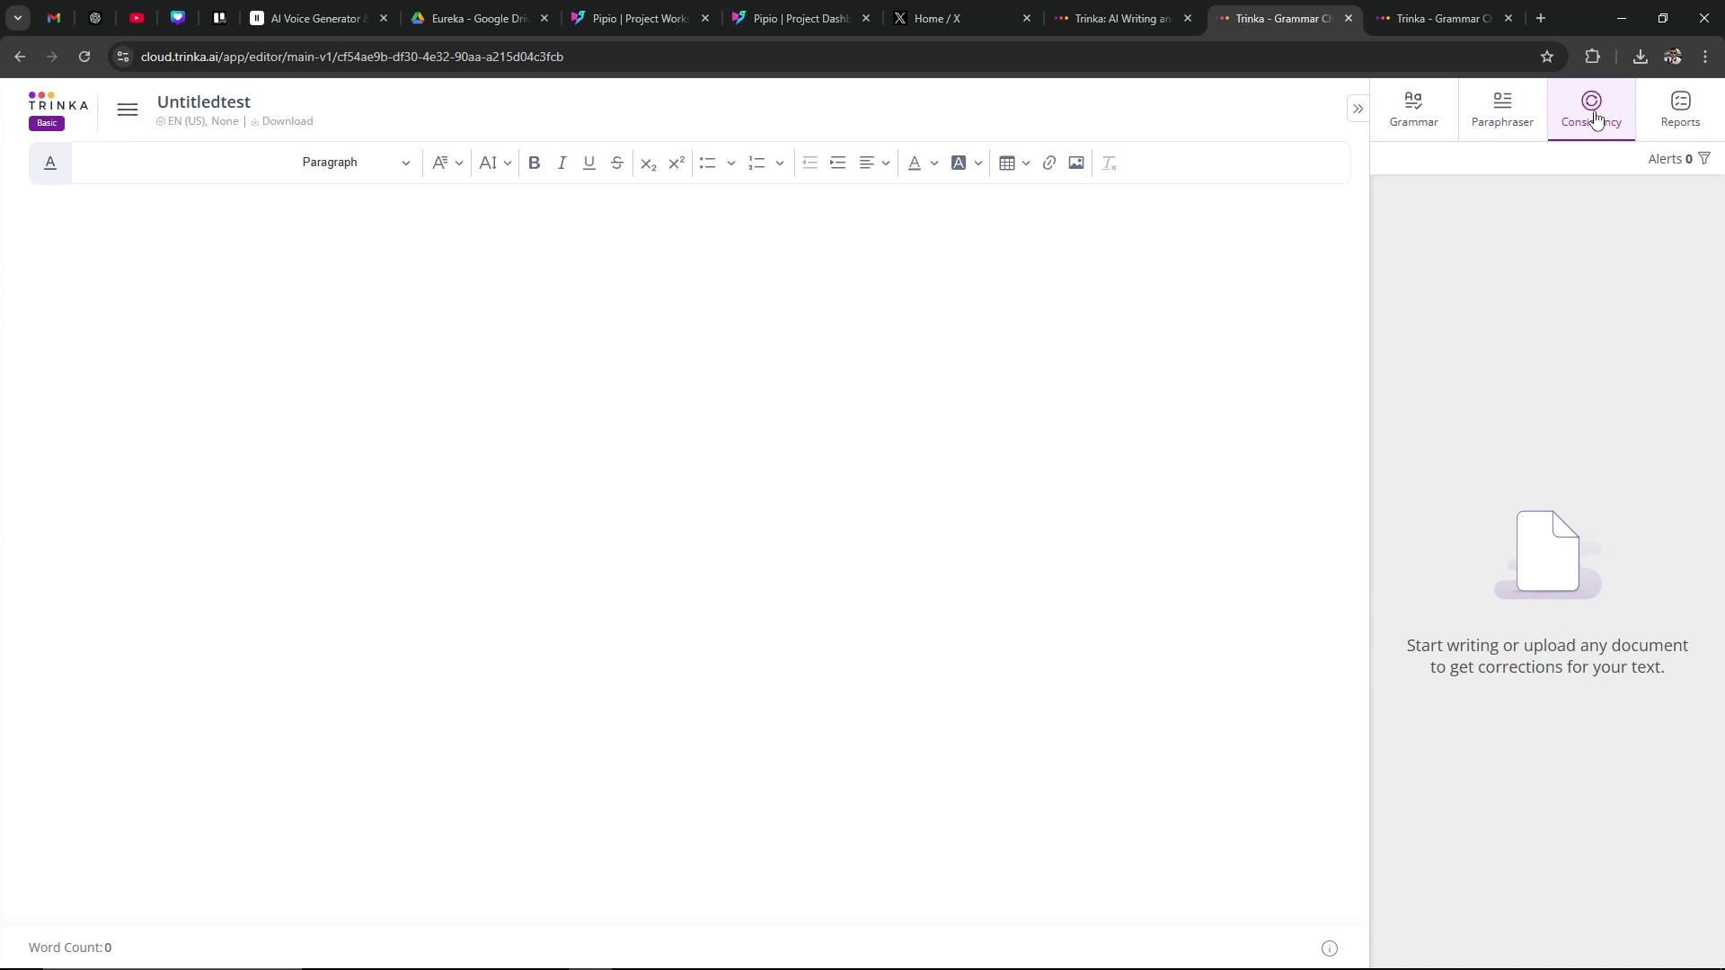
click(1690, 121)
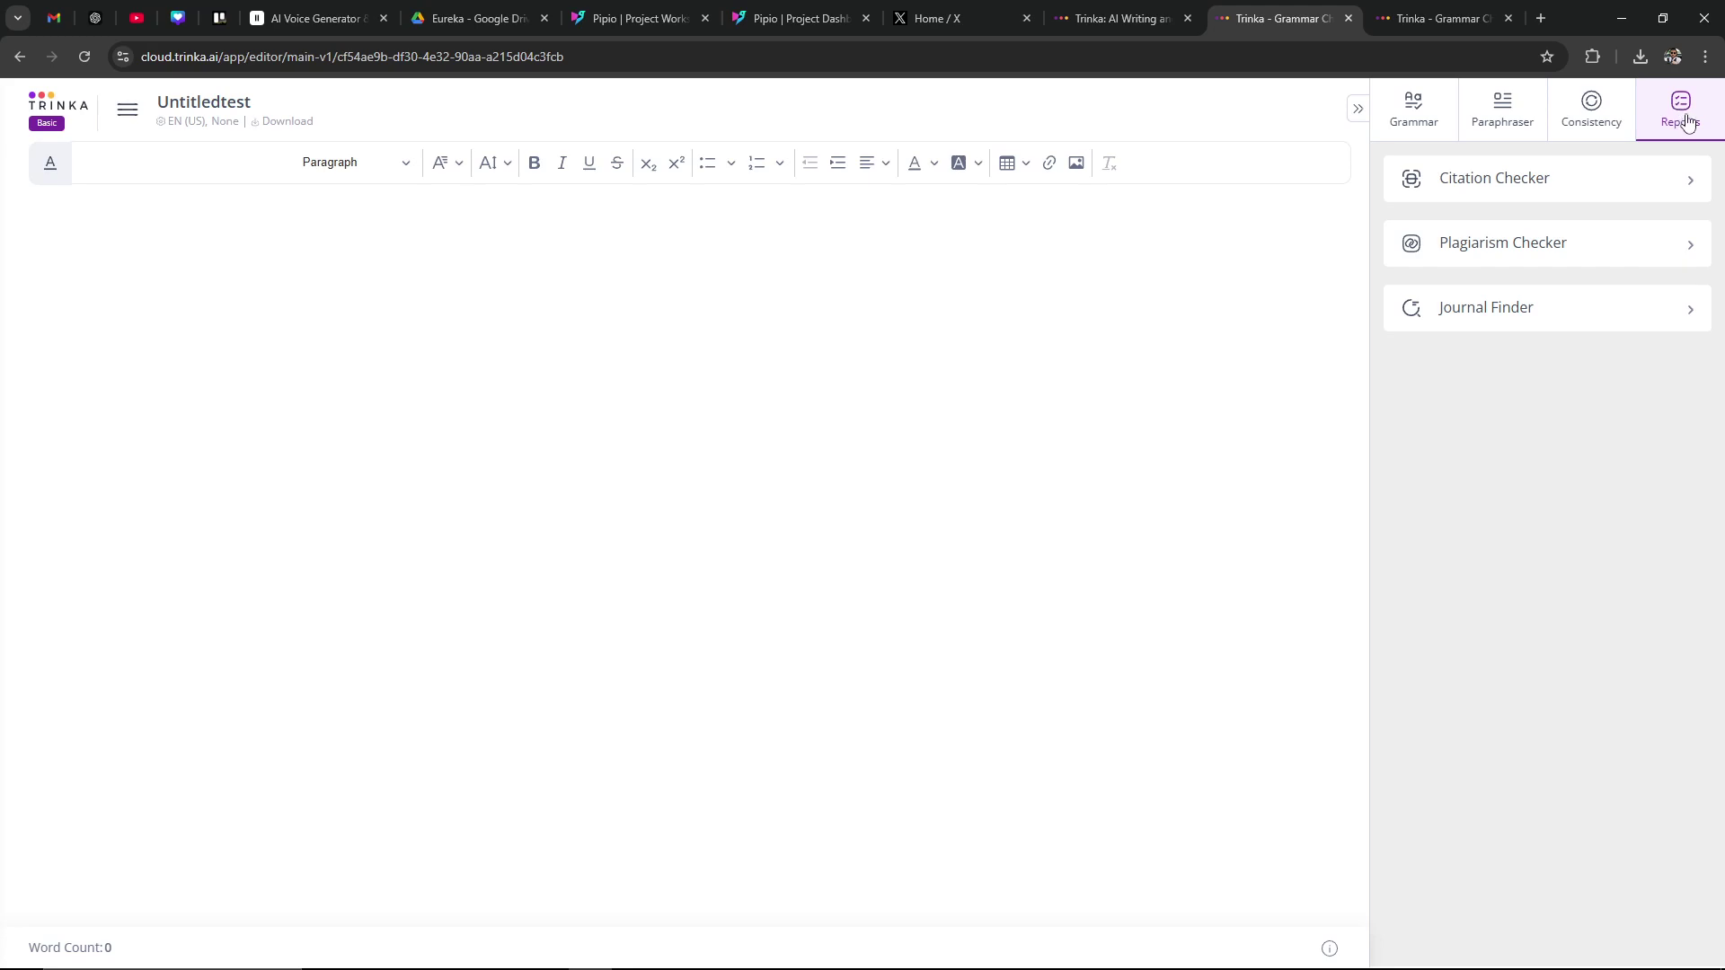
click(1590, 117)
click(1500, 116)
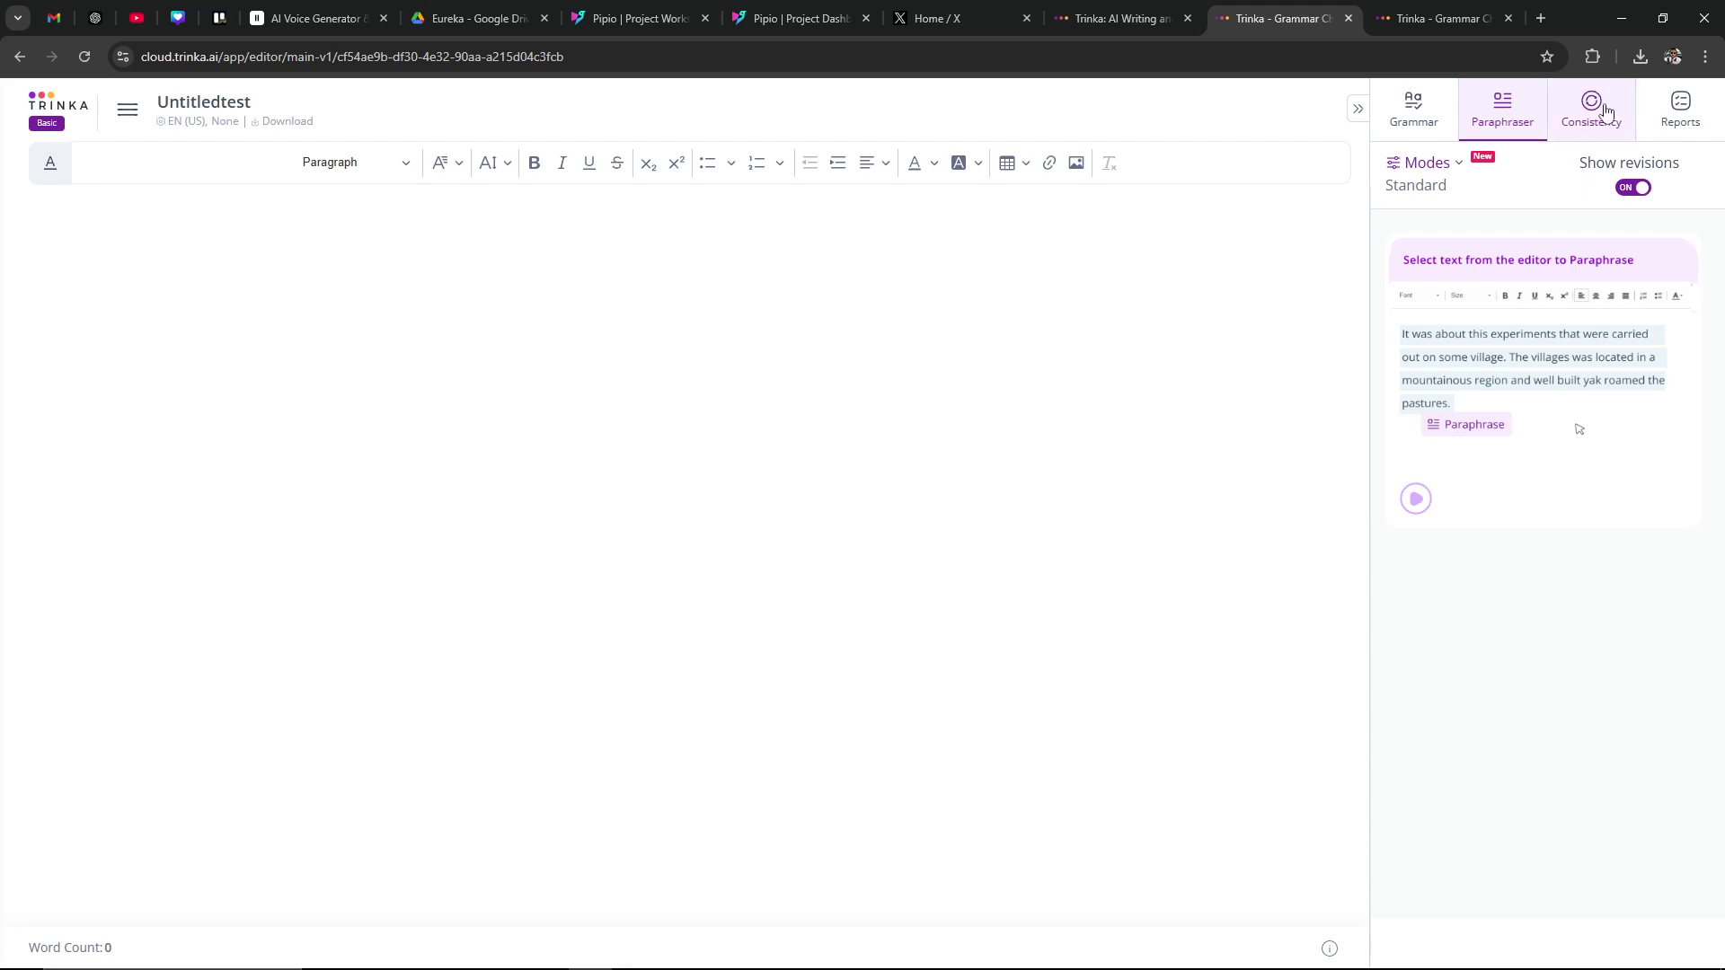
click(1683, 106)
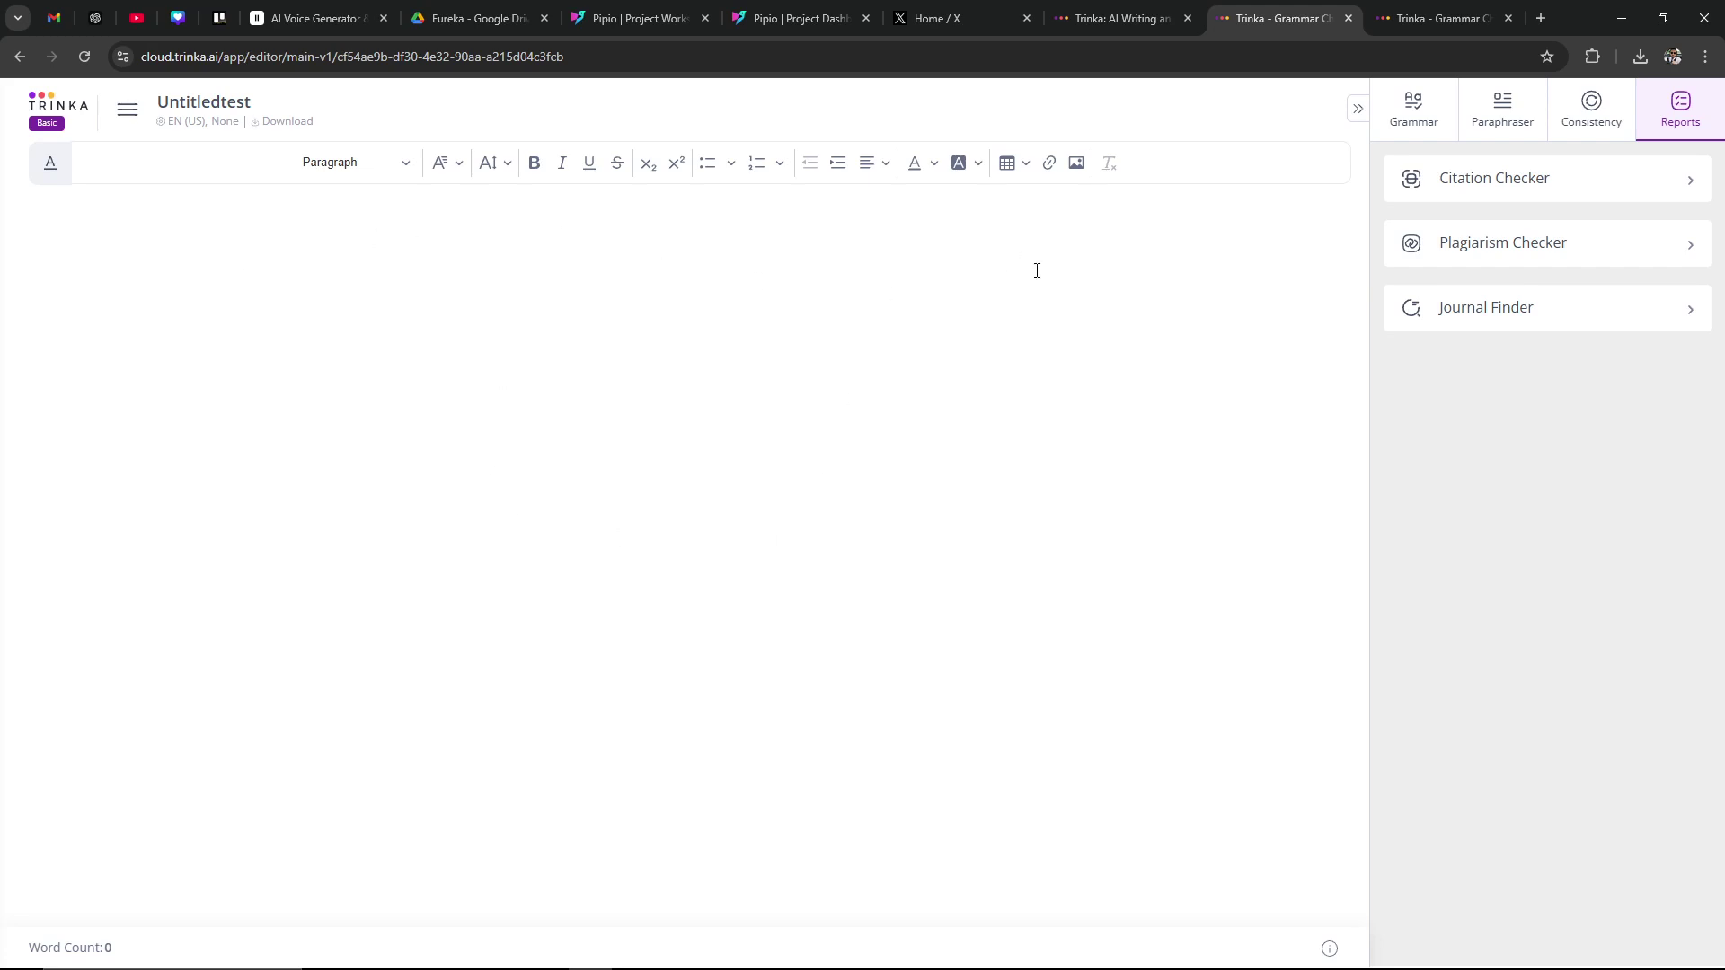
Step: Switch the panel to grammar checking and paste the ChatGPT time-travel voiceover paragraph into Untitledtest
click(1417, 121)
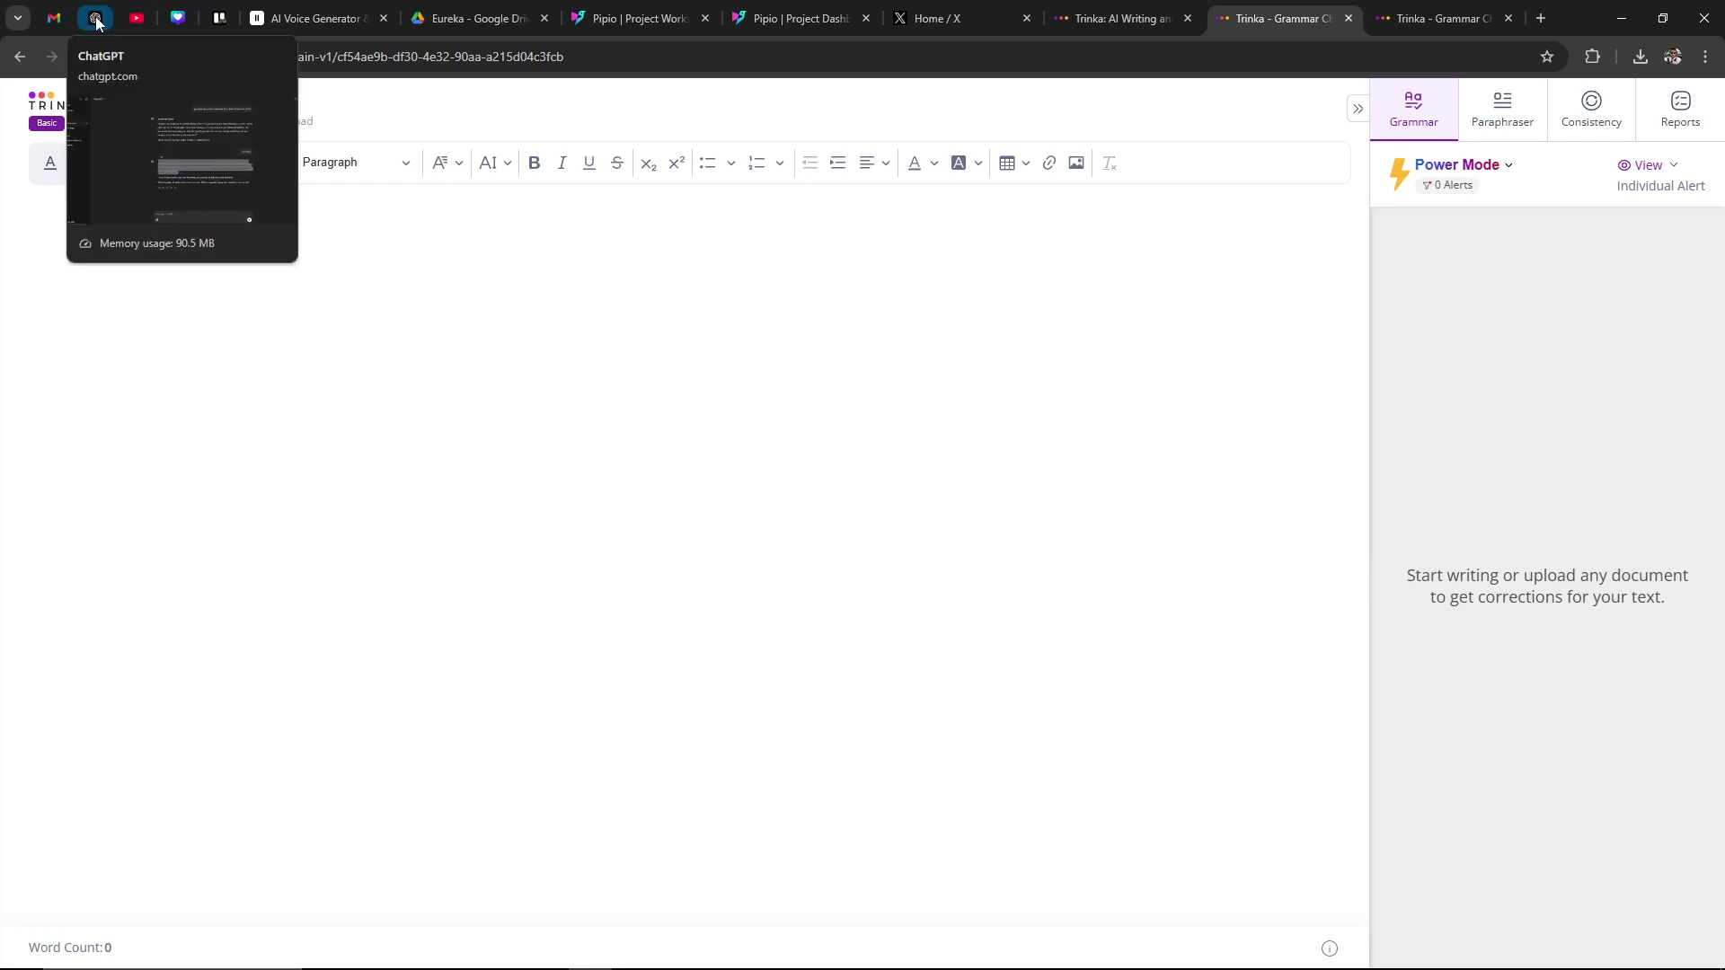
click(95, 16)
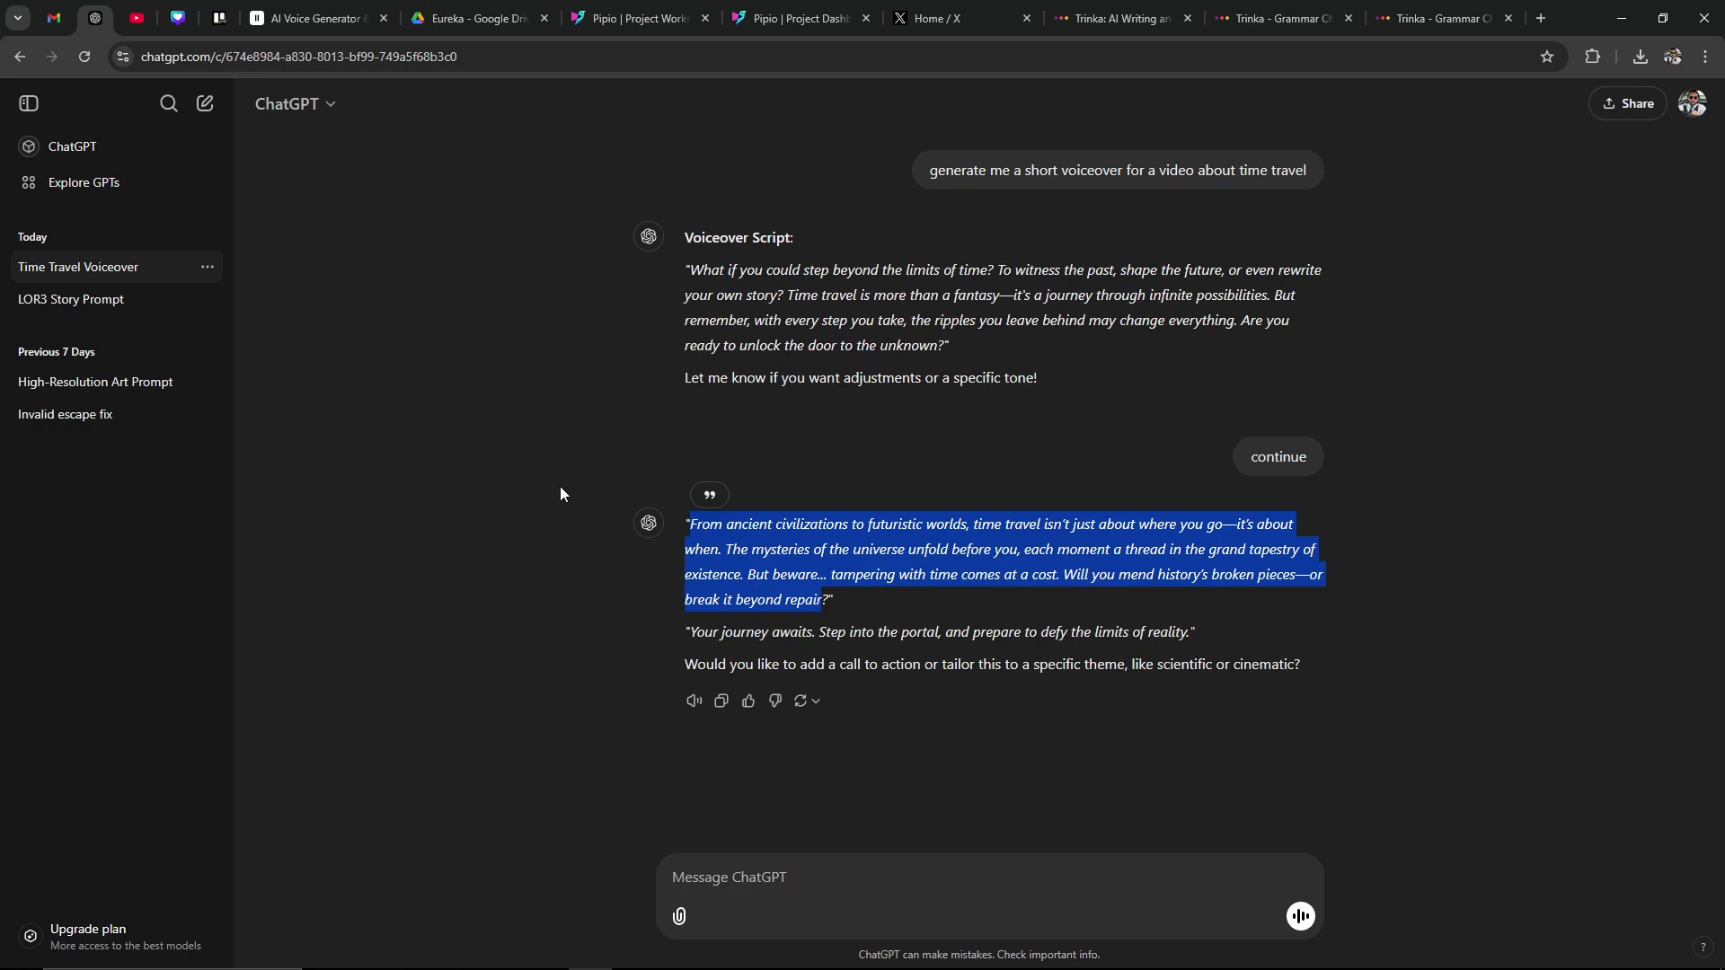
click(1280, 18)
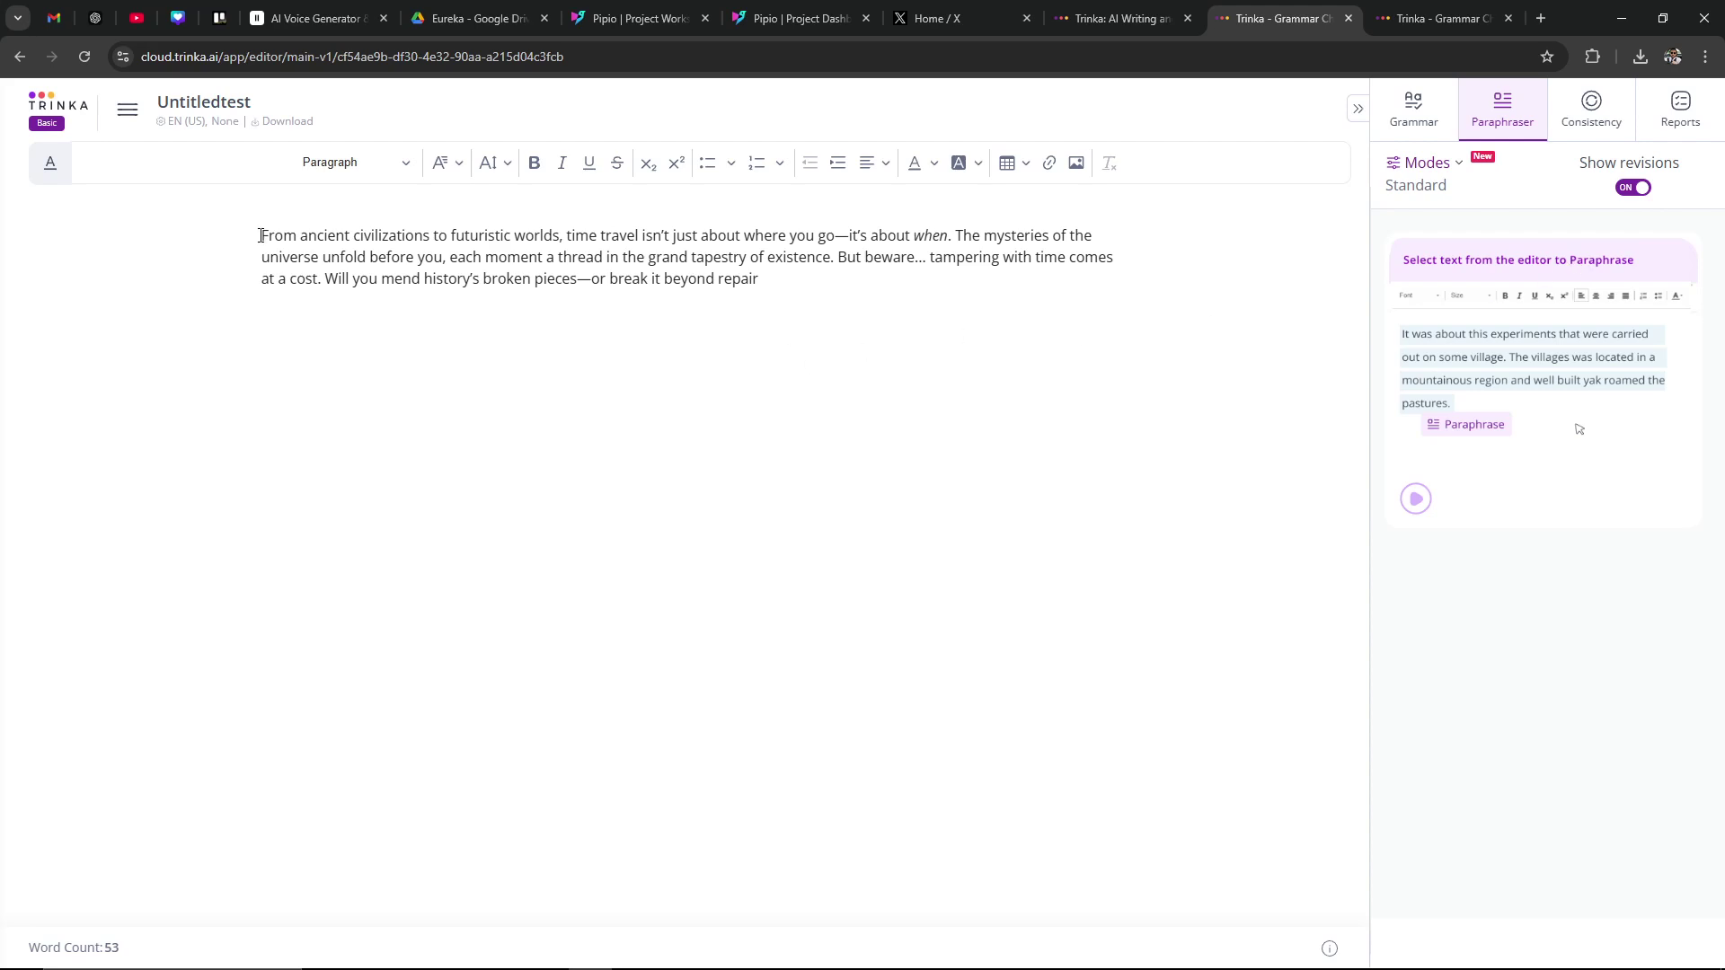
Step: Paraphrase the whole time-travel paragraph and replace it with the 73-word reworded version
drag(260, 235, 762, 280)
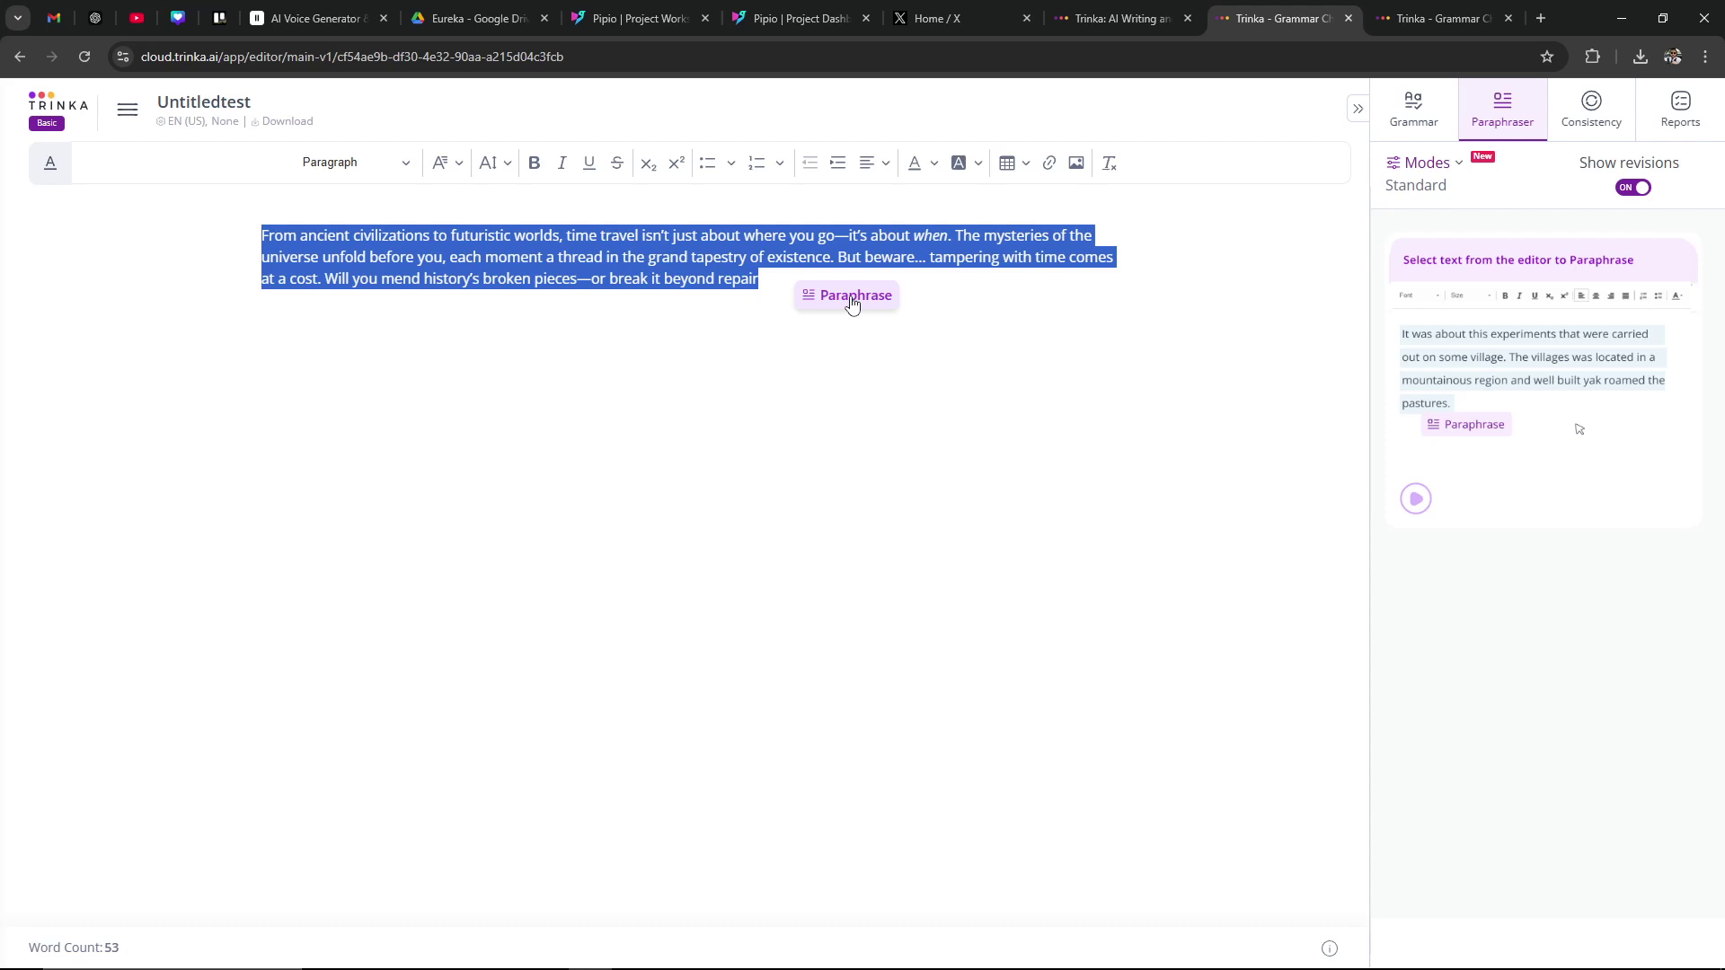
click(852, 303)
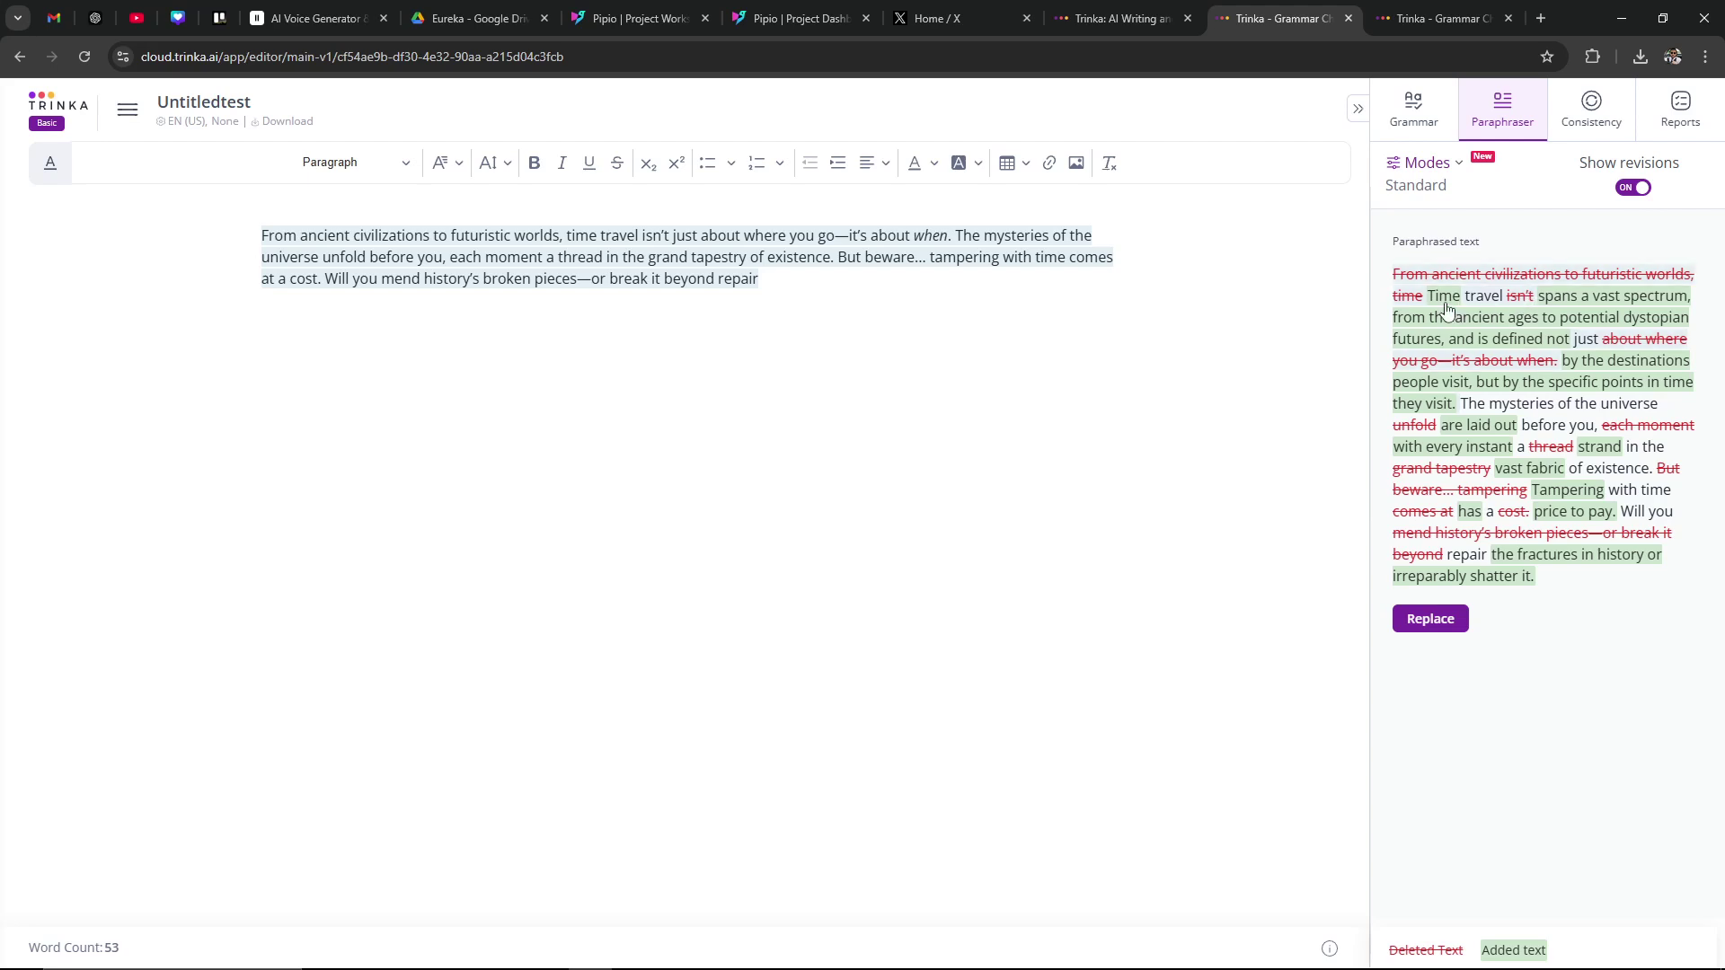
click(1414, 619)
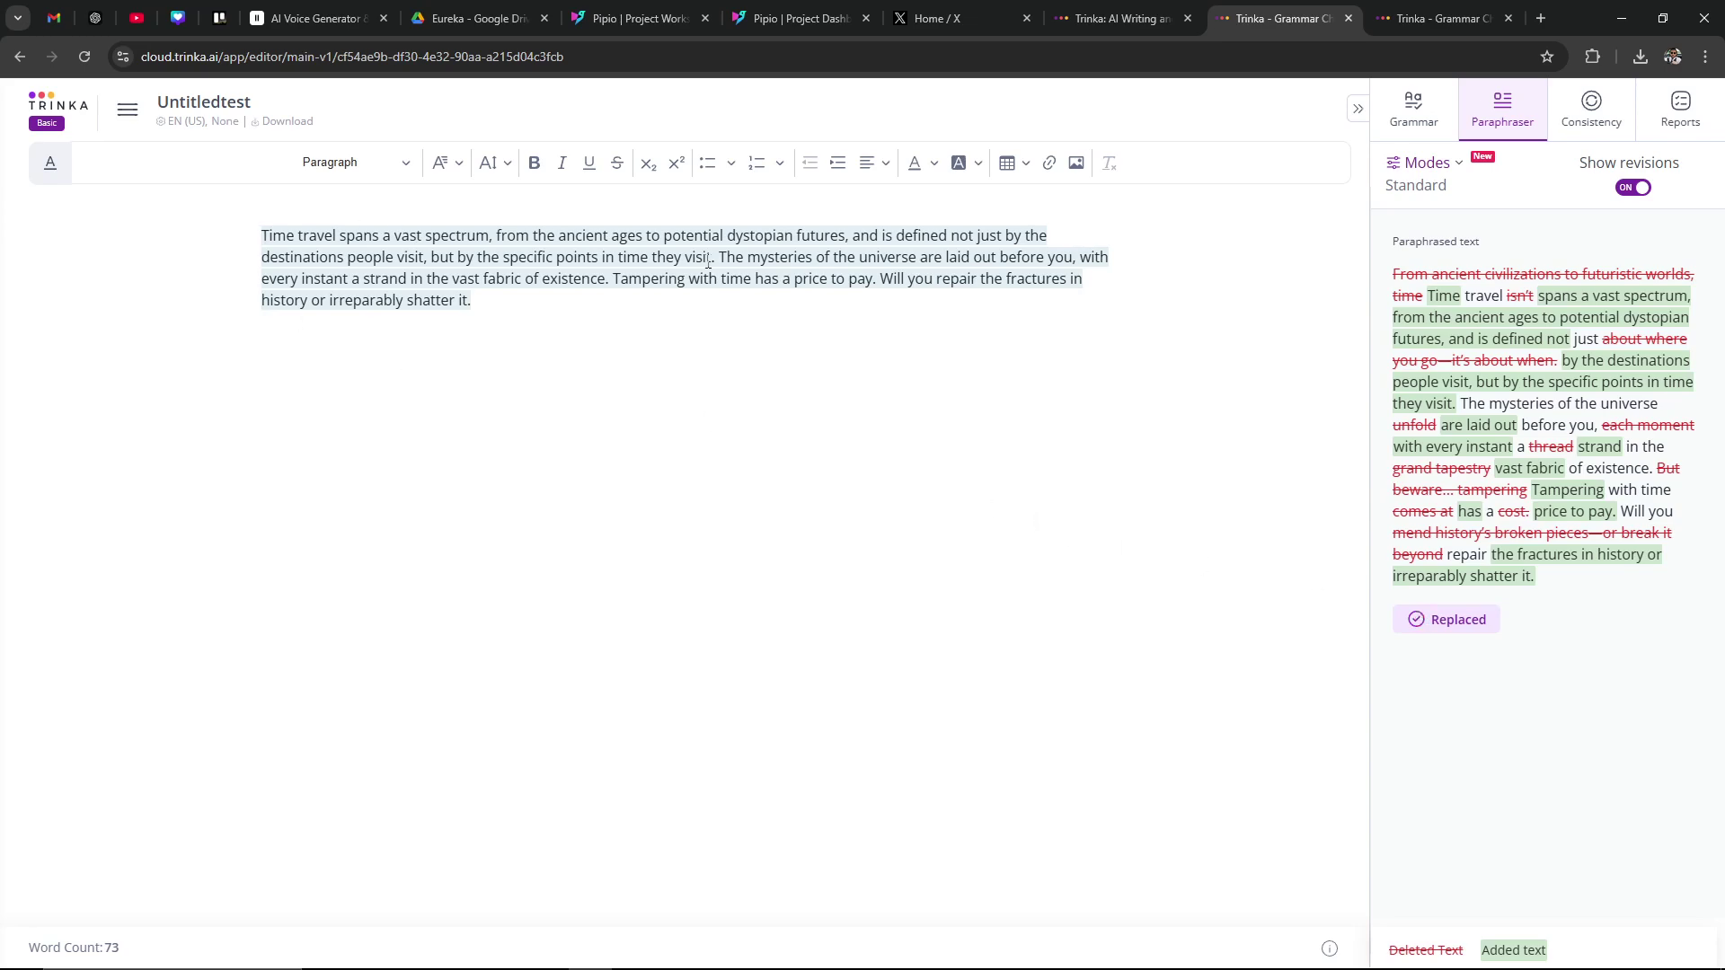
Step: Deselect the paragraph and run the Consistency check, which reports no issues
click(889, 315)
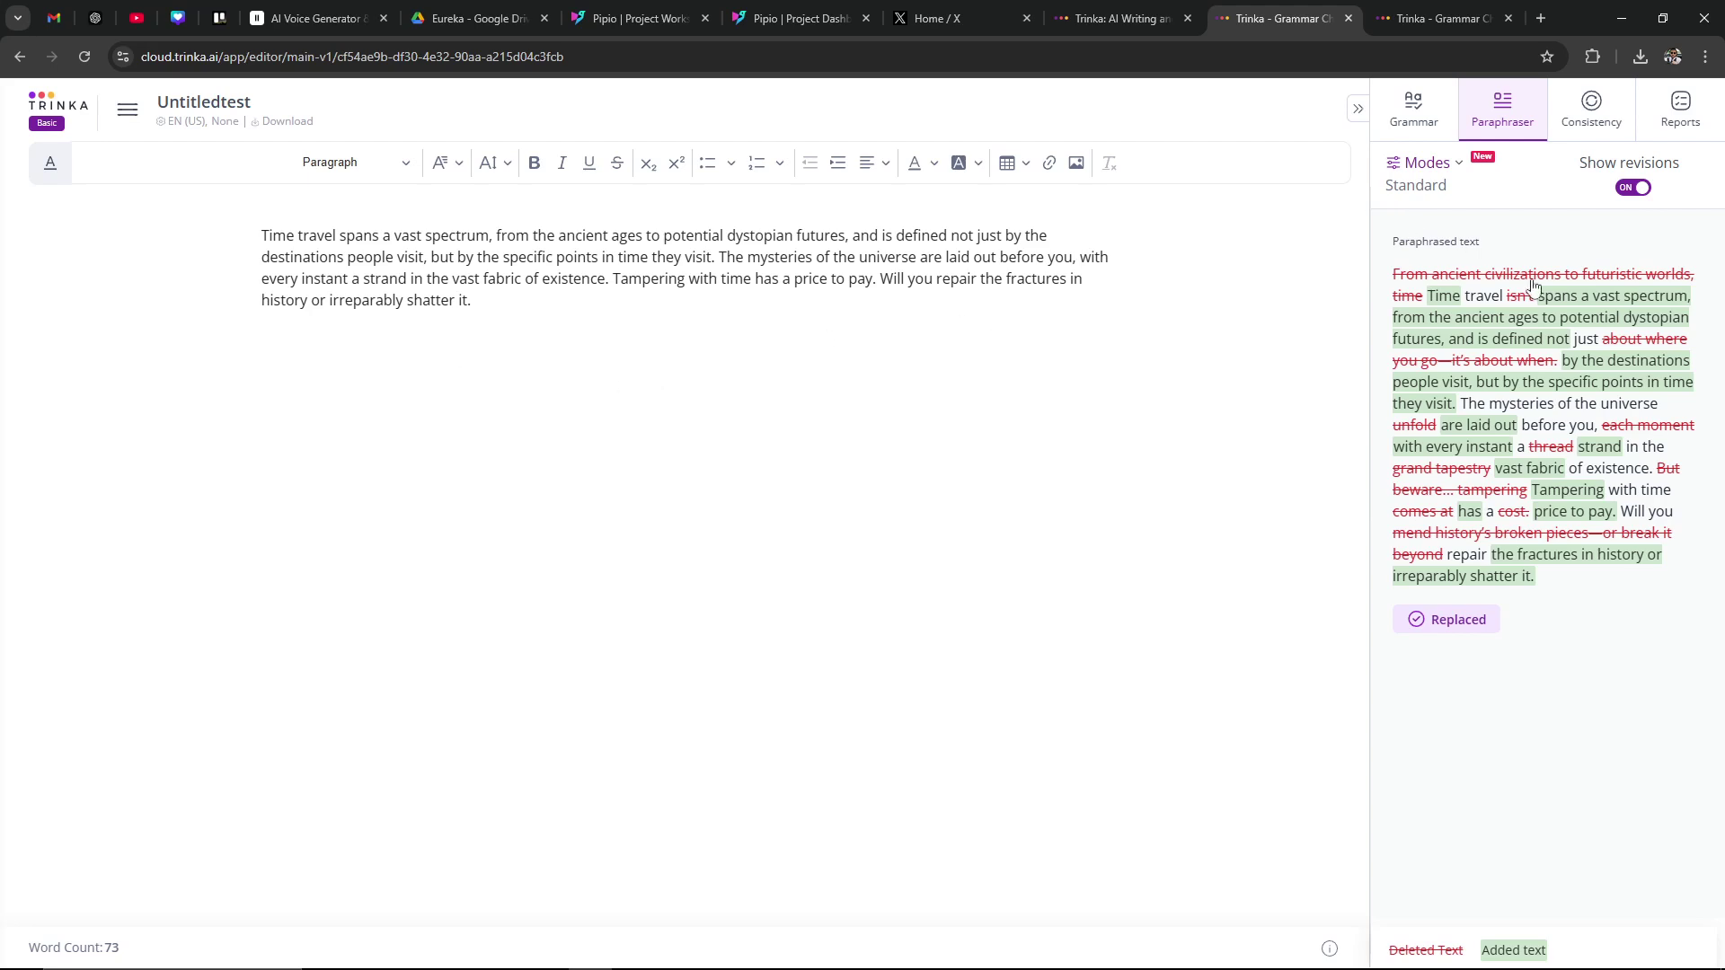
click(1606, 110)
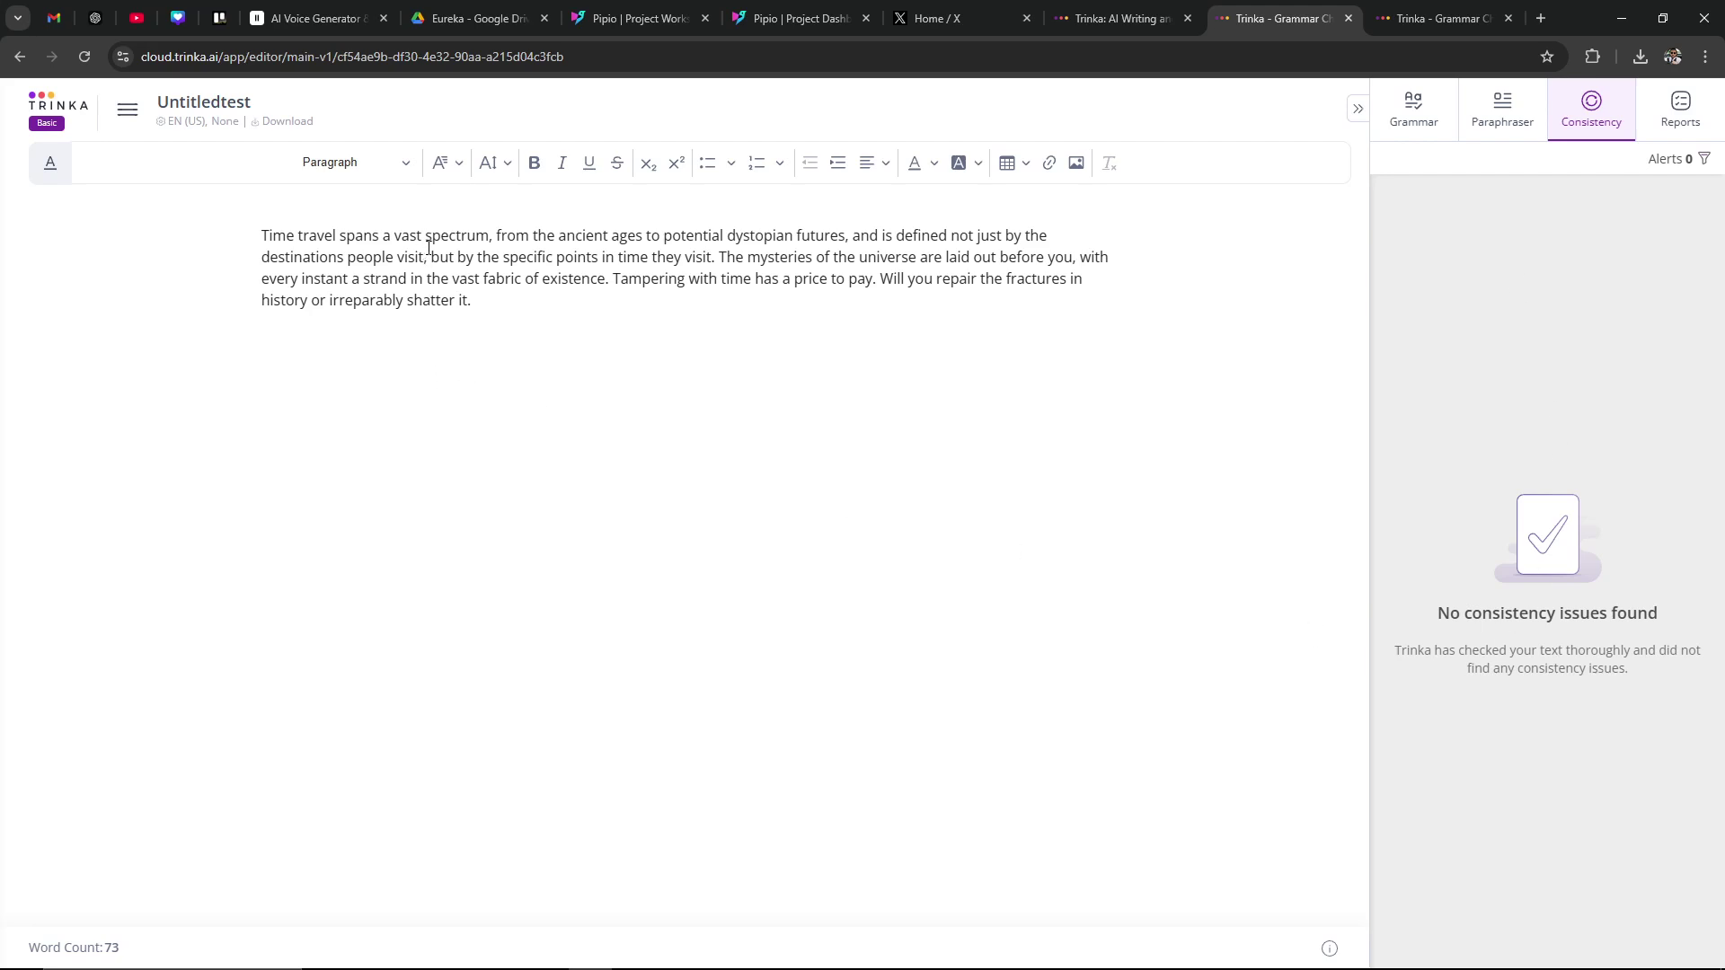
Step: From the Reports tab, open the Citation Checker and scroll down to its sample 28% report
click(1686, 117)
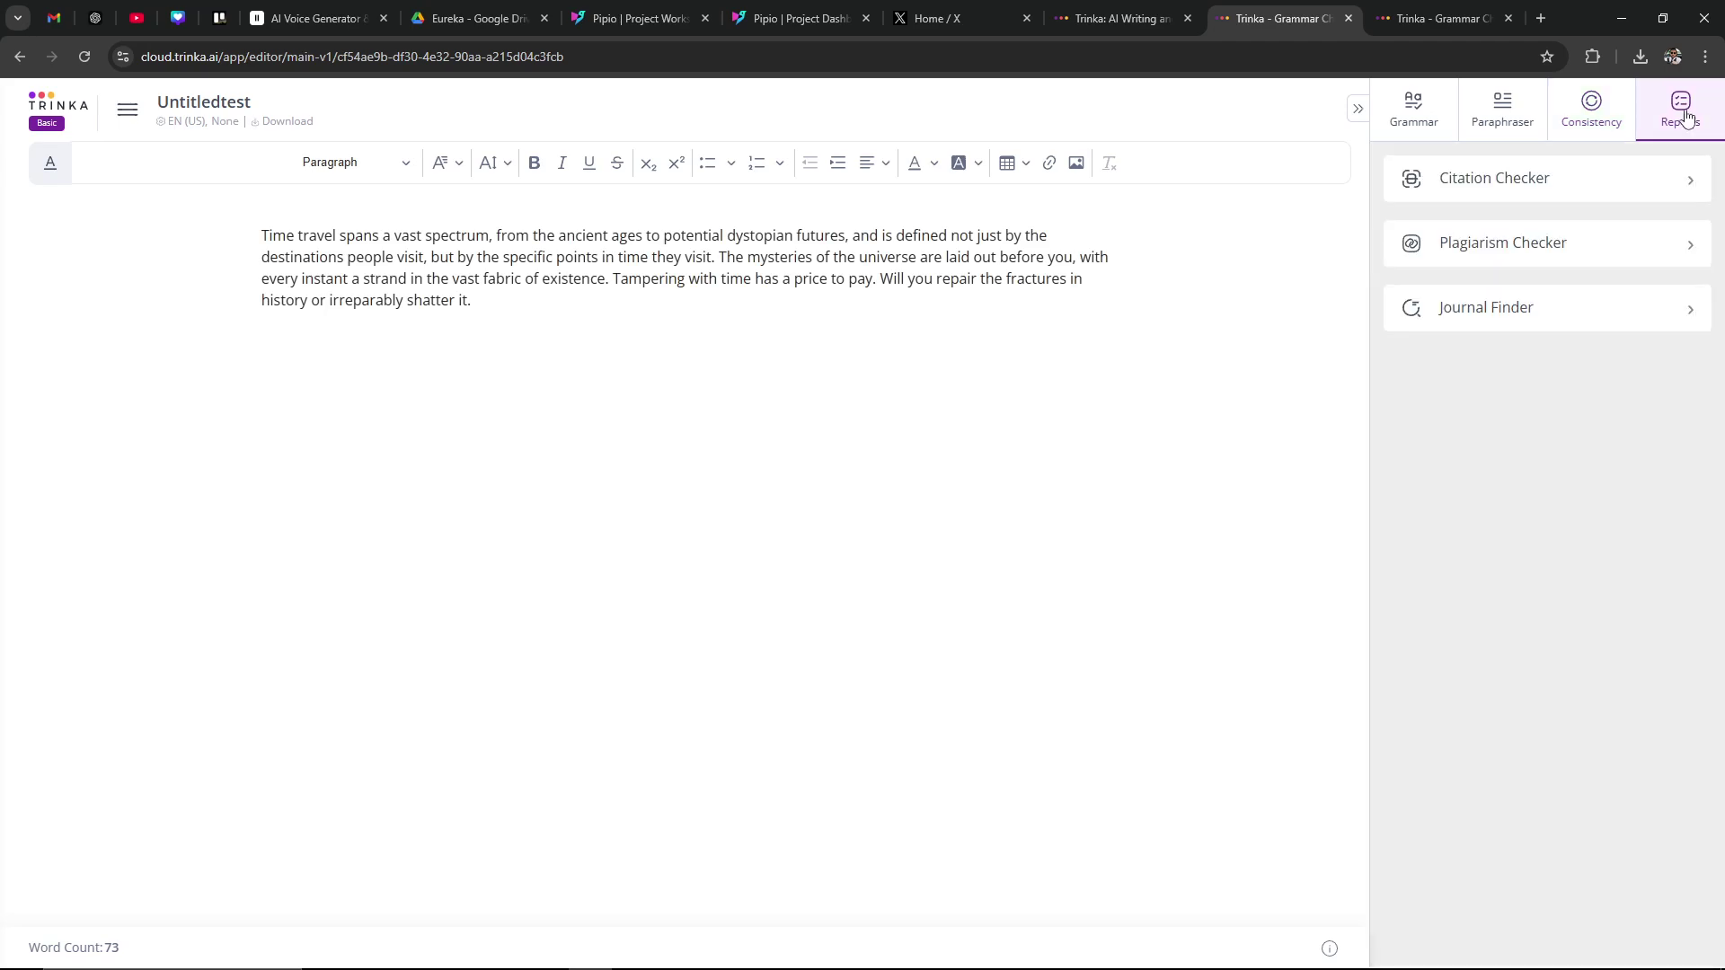
click(1531, 177)
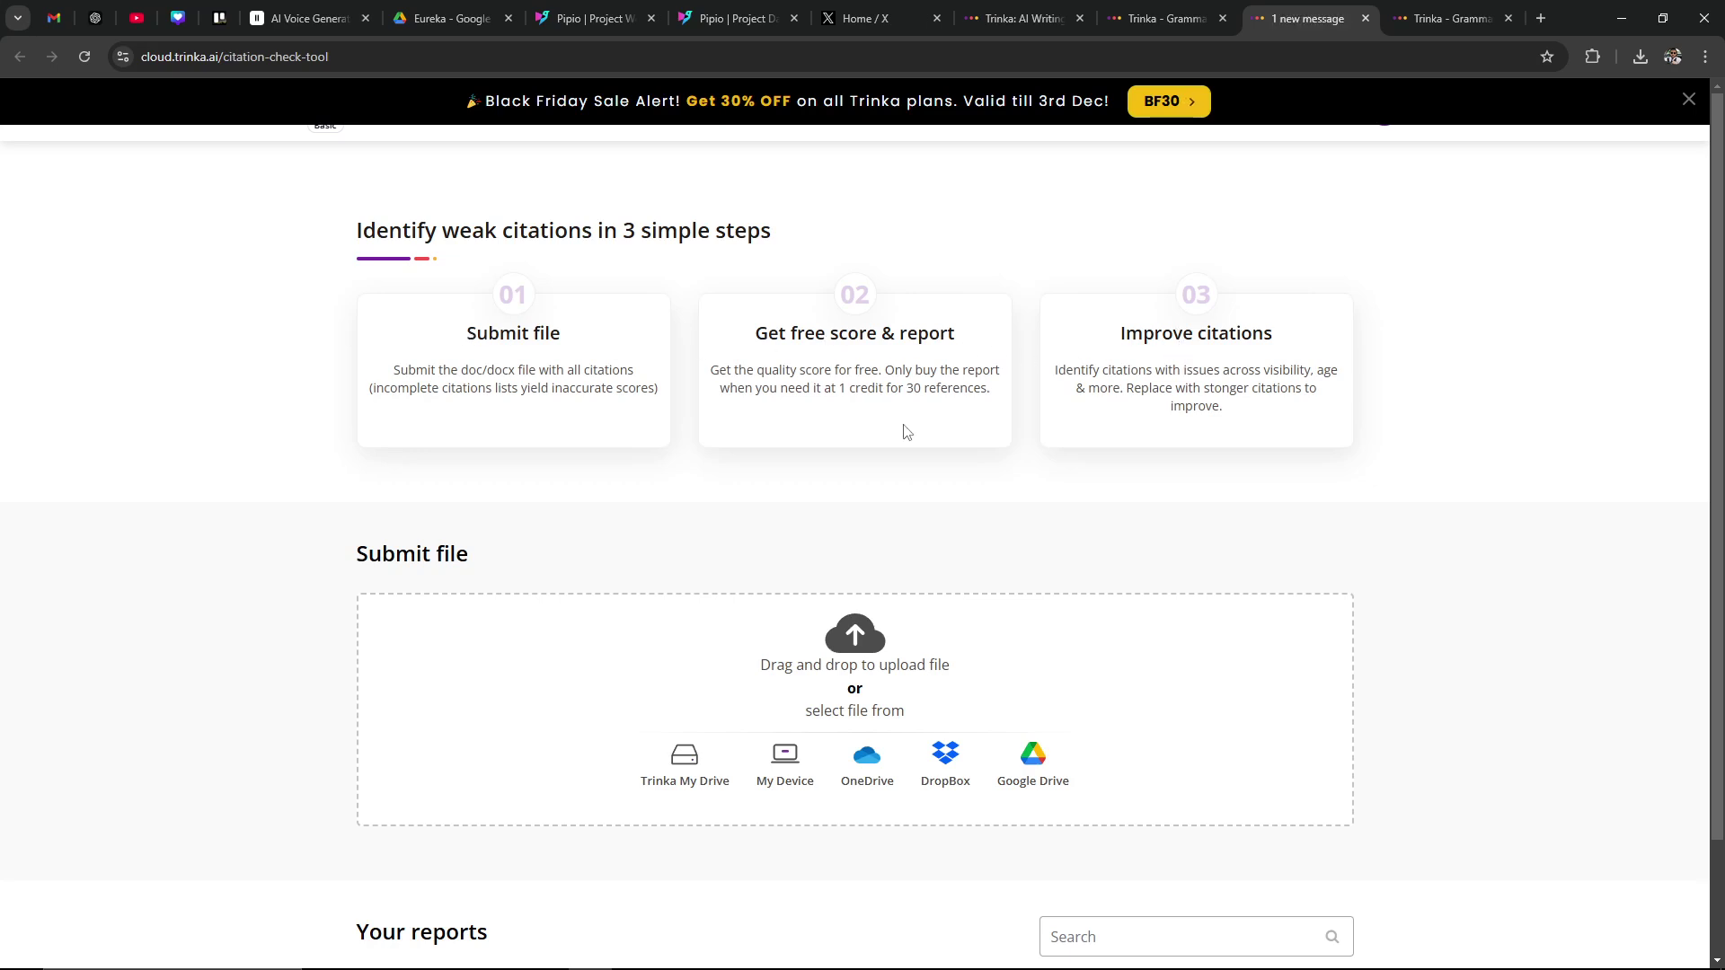
scroll(544, 459, down, 2)
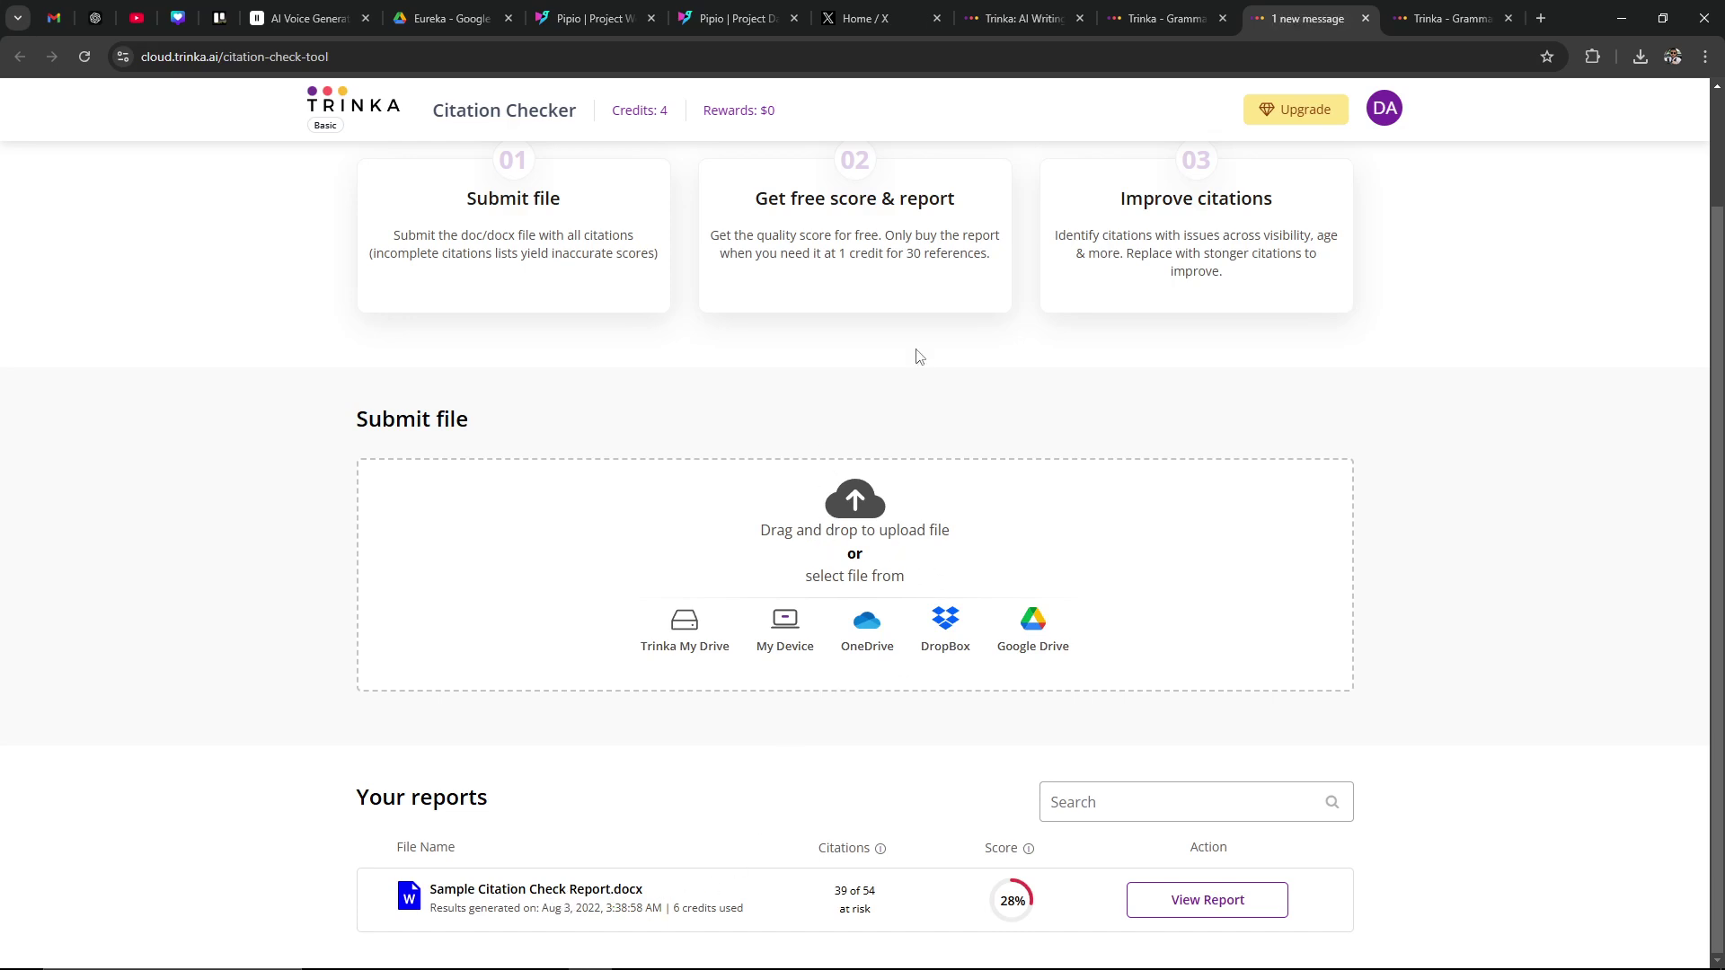
Step: Back in the editor, look at the Plagiarism Checker options, then return to the Reports tools list
click(1173, 22)
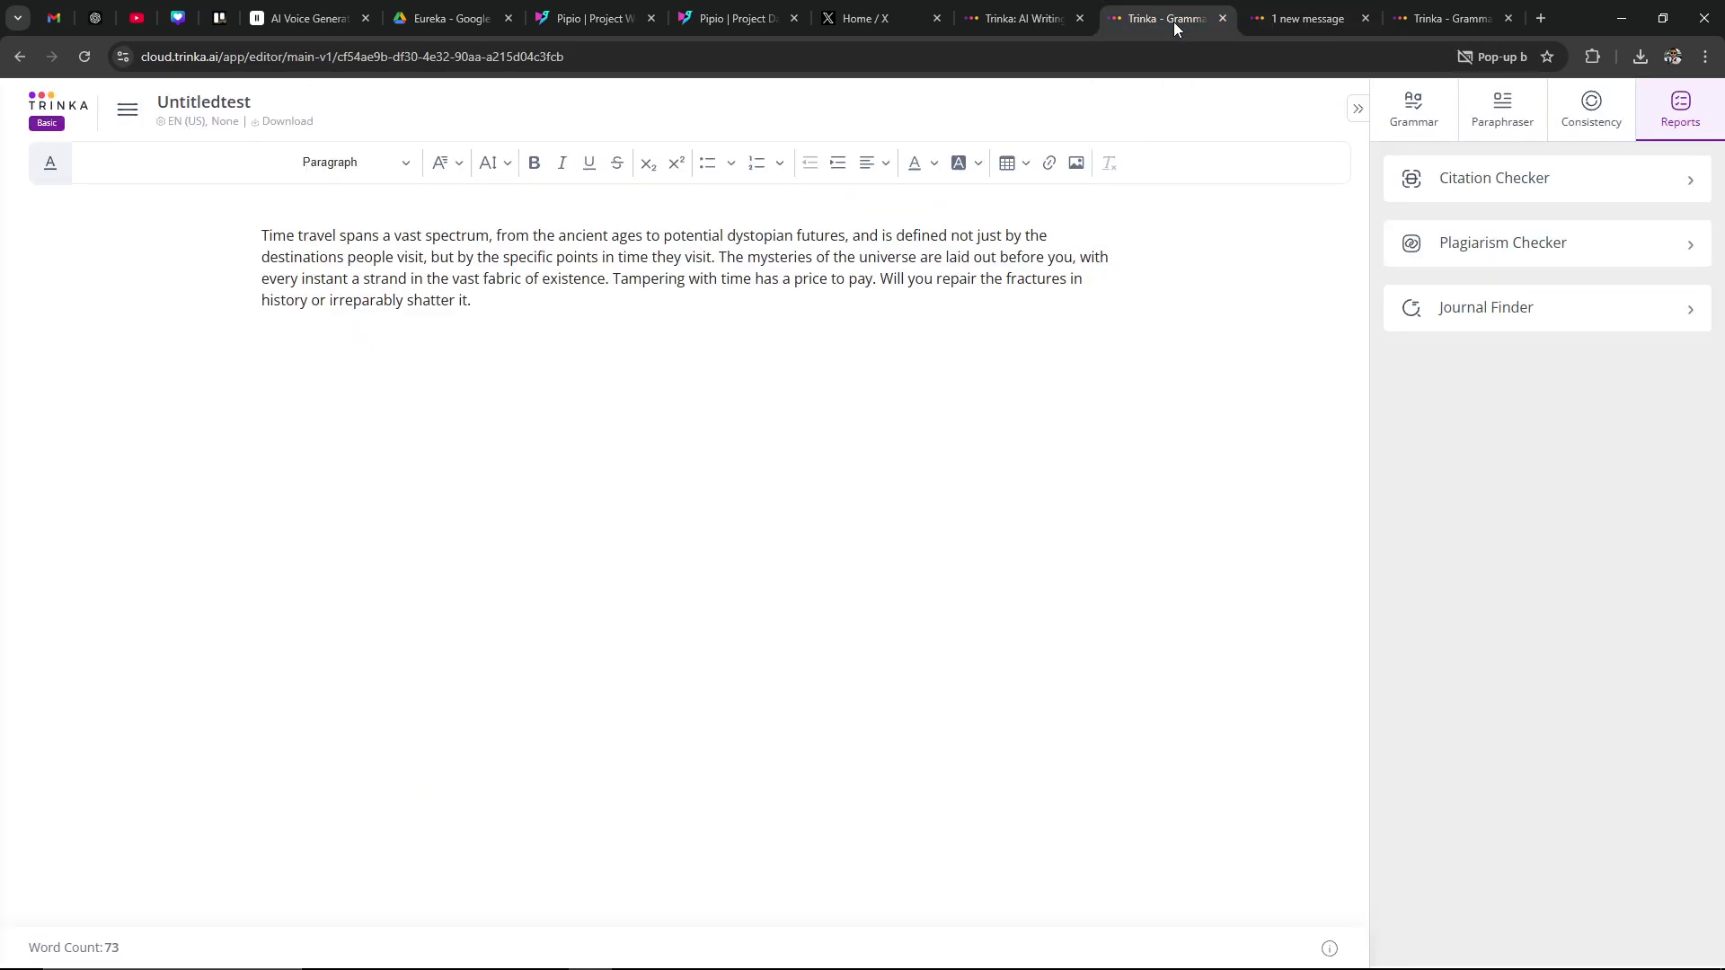
click(1525, 247)
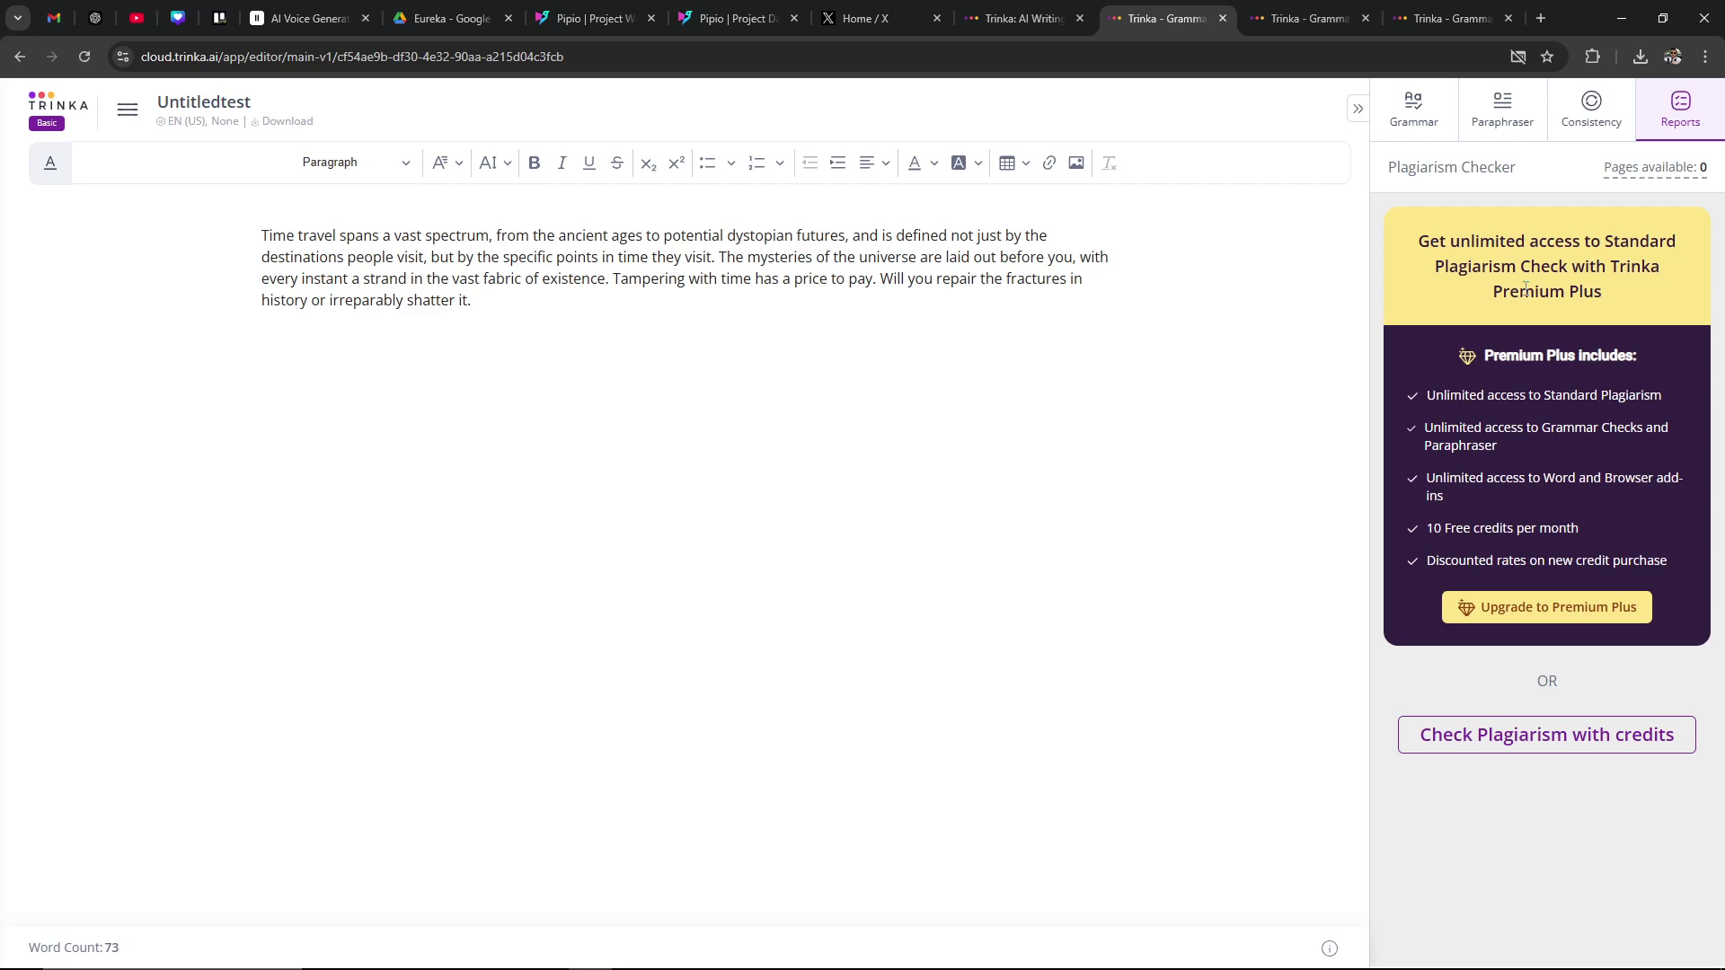
double_click(1678, 112)
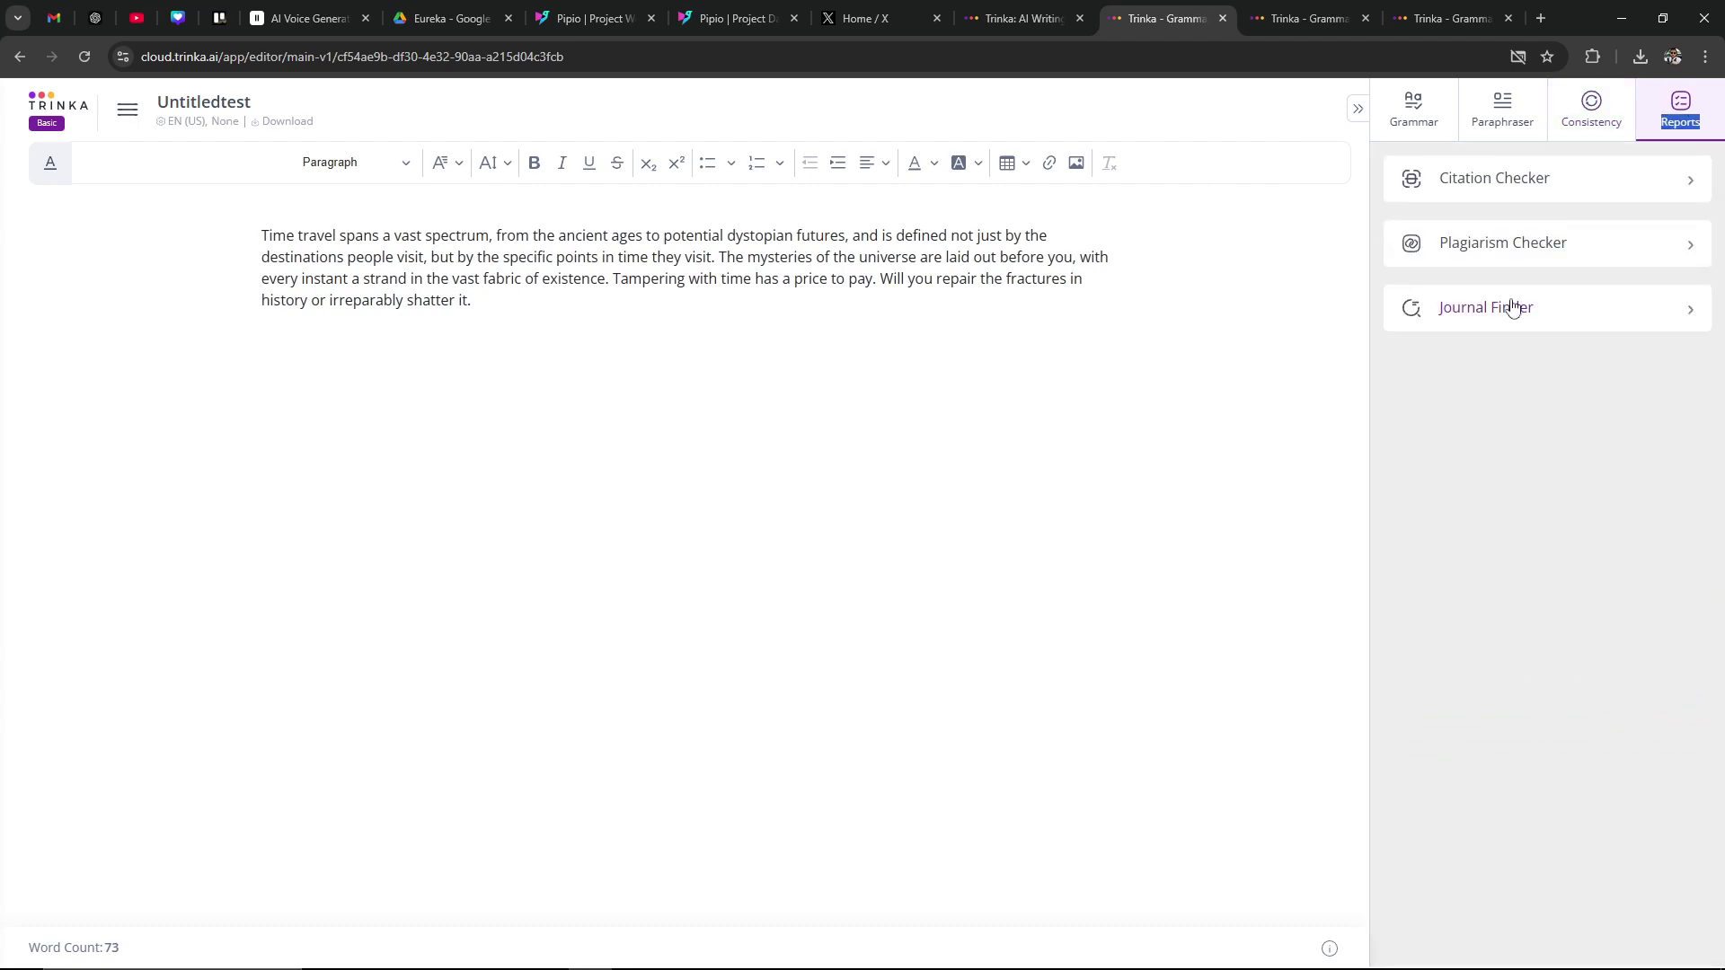
Step: Launch the Journal Finder from the Reports panel
click(1513, 307)
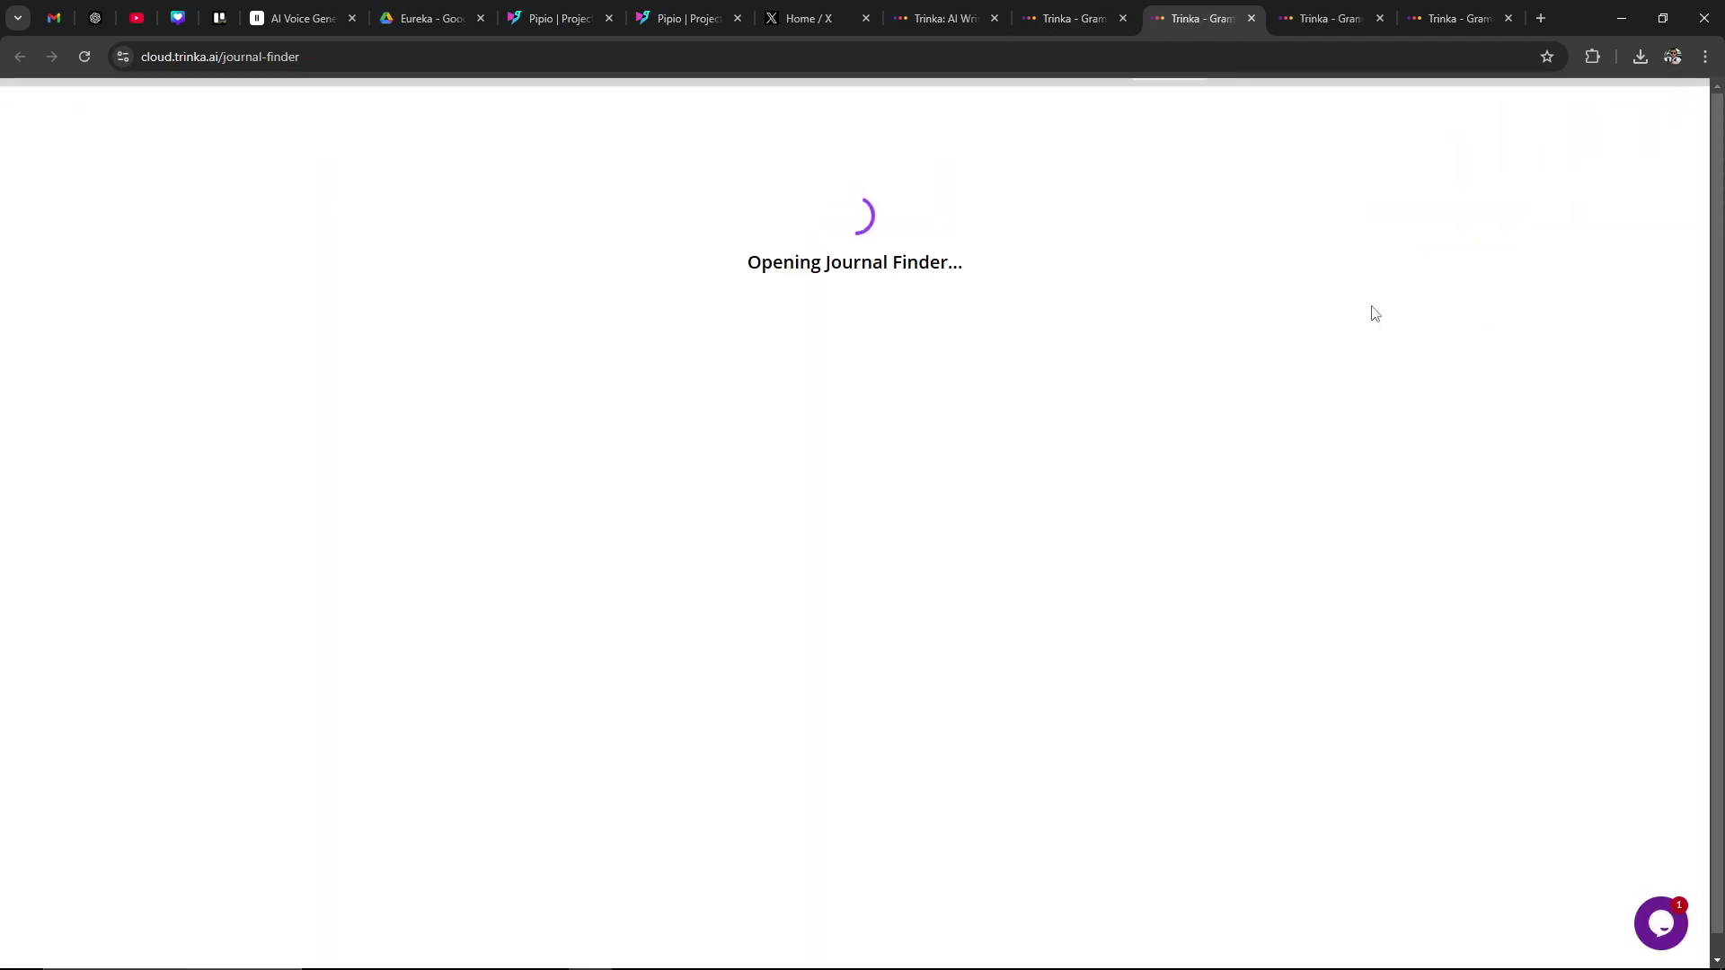